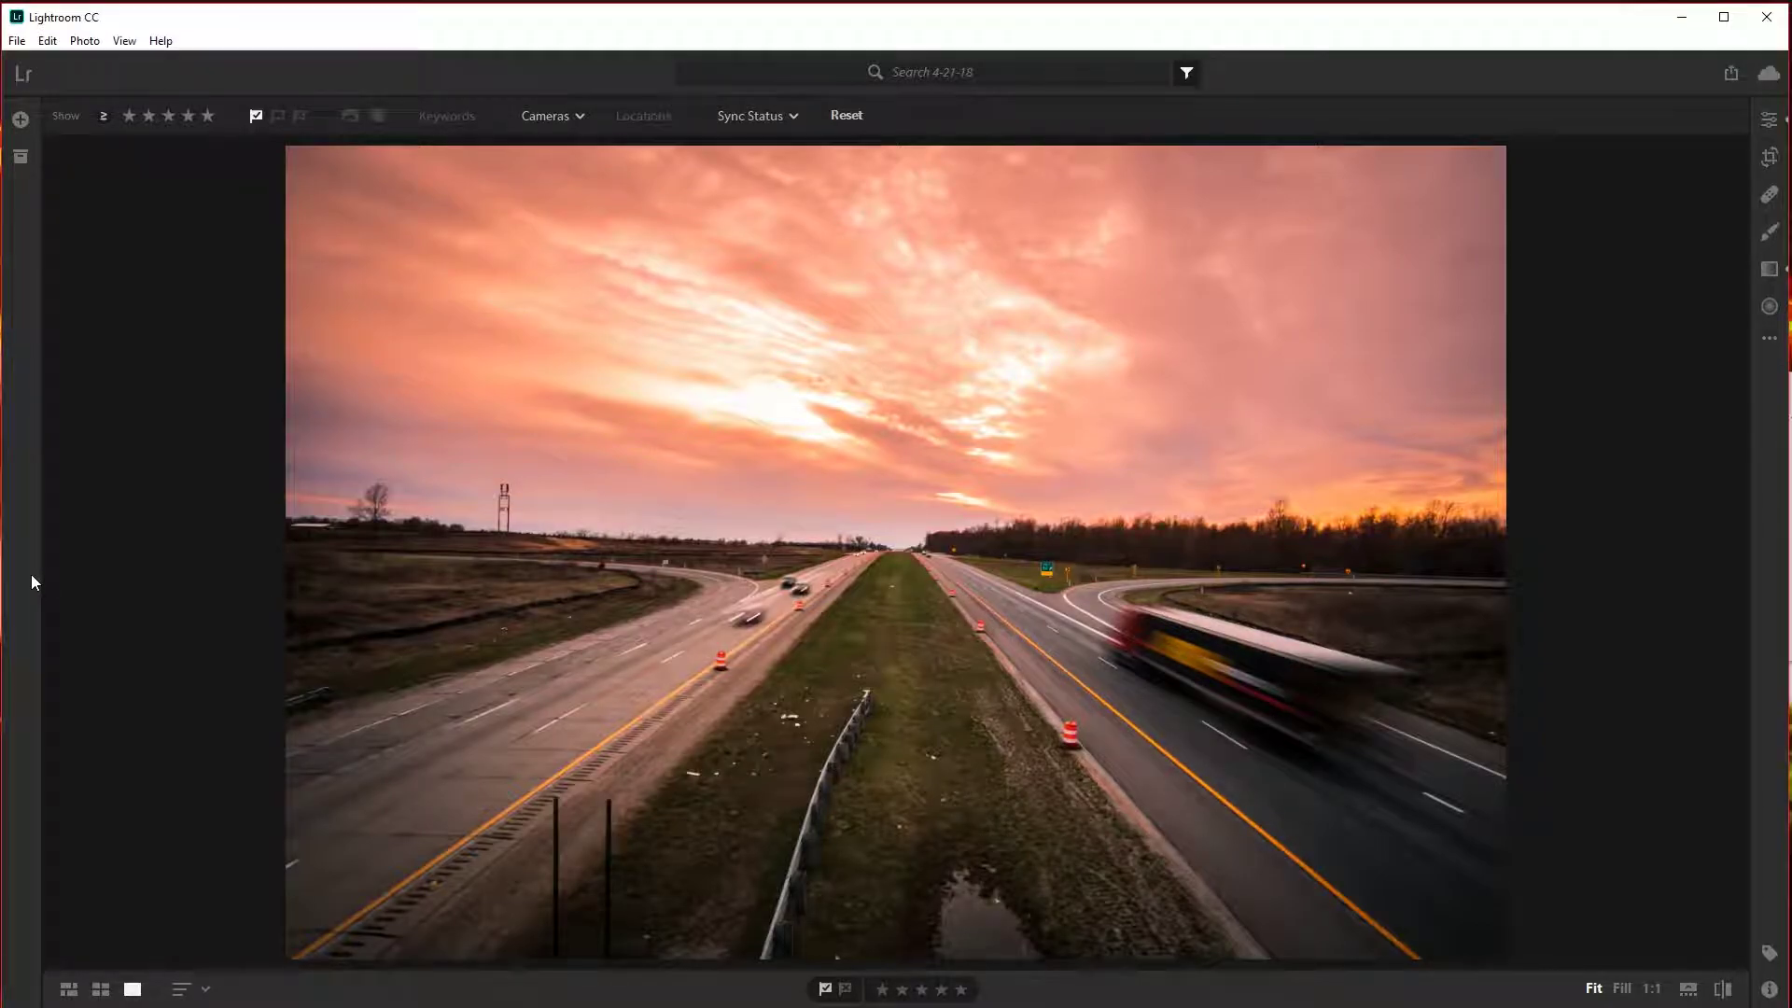
# Step: Compare the finished highway photo with its unedited original
pyautogui.press('\\')
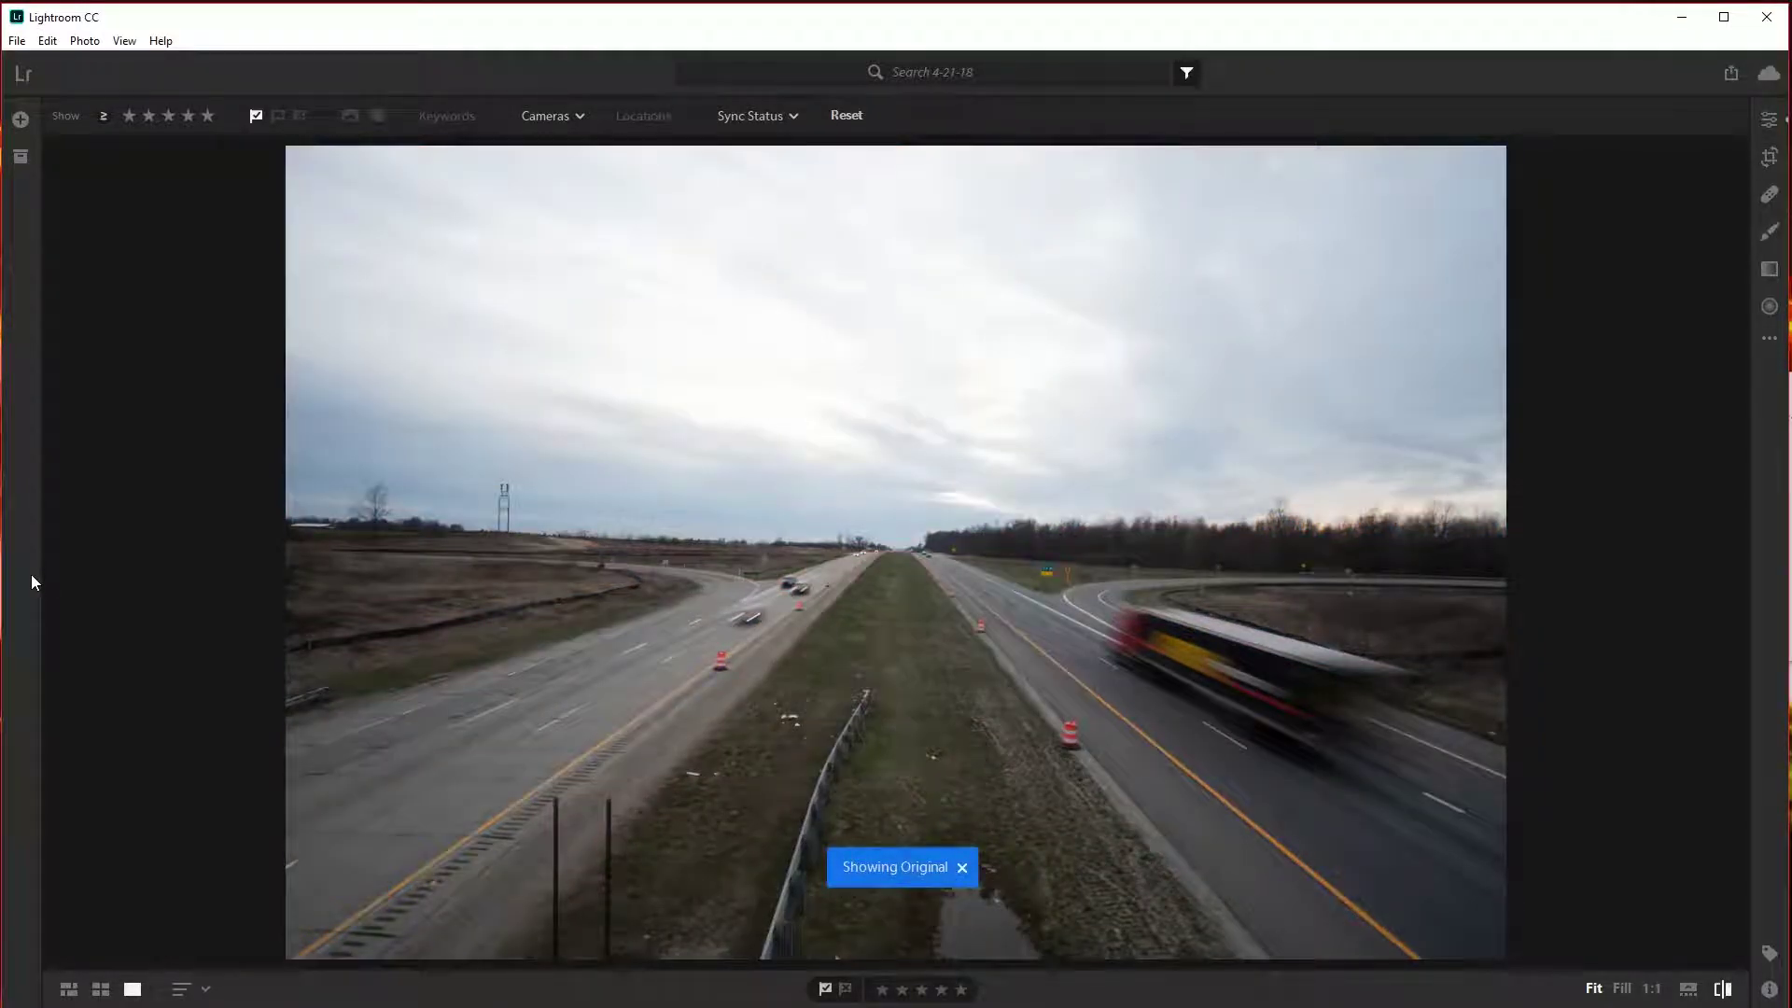
pyautogui.press('\\')
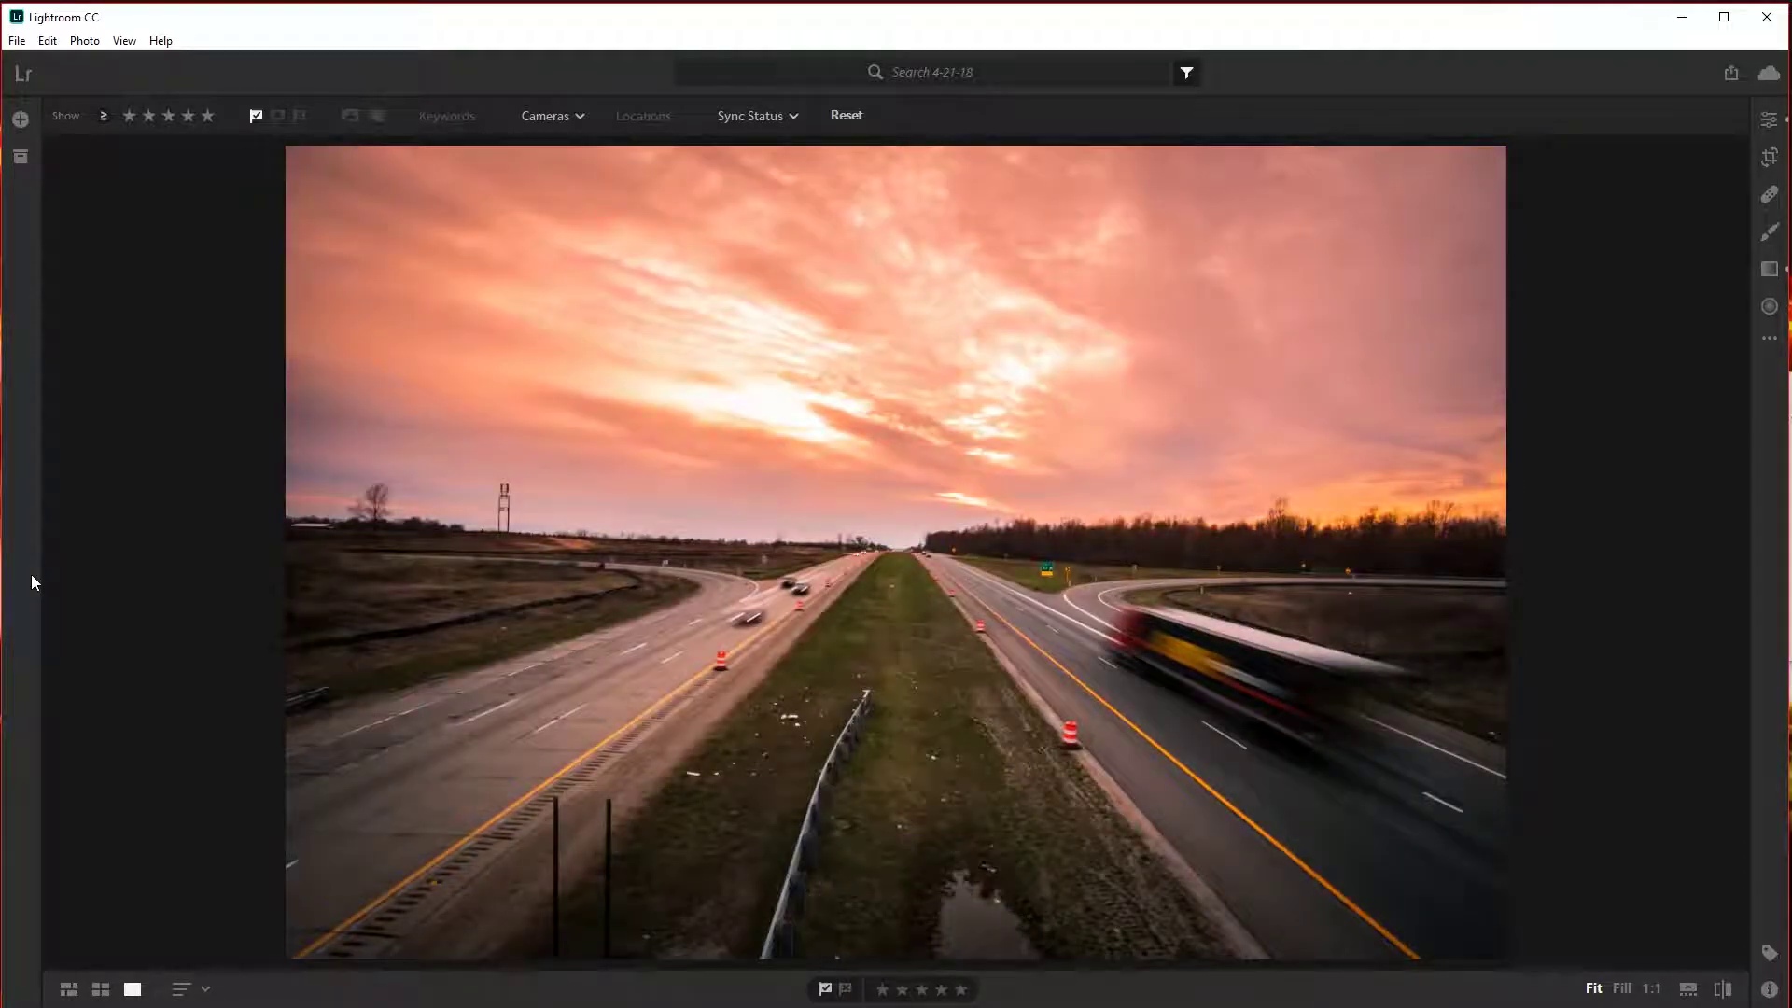
pyautogui.press('i')
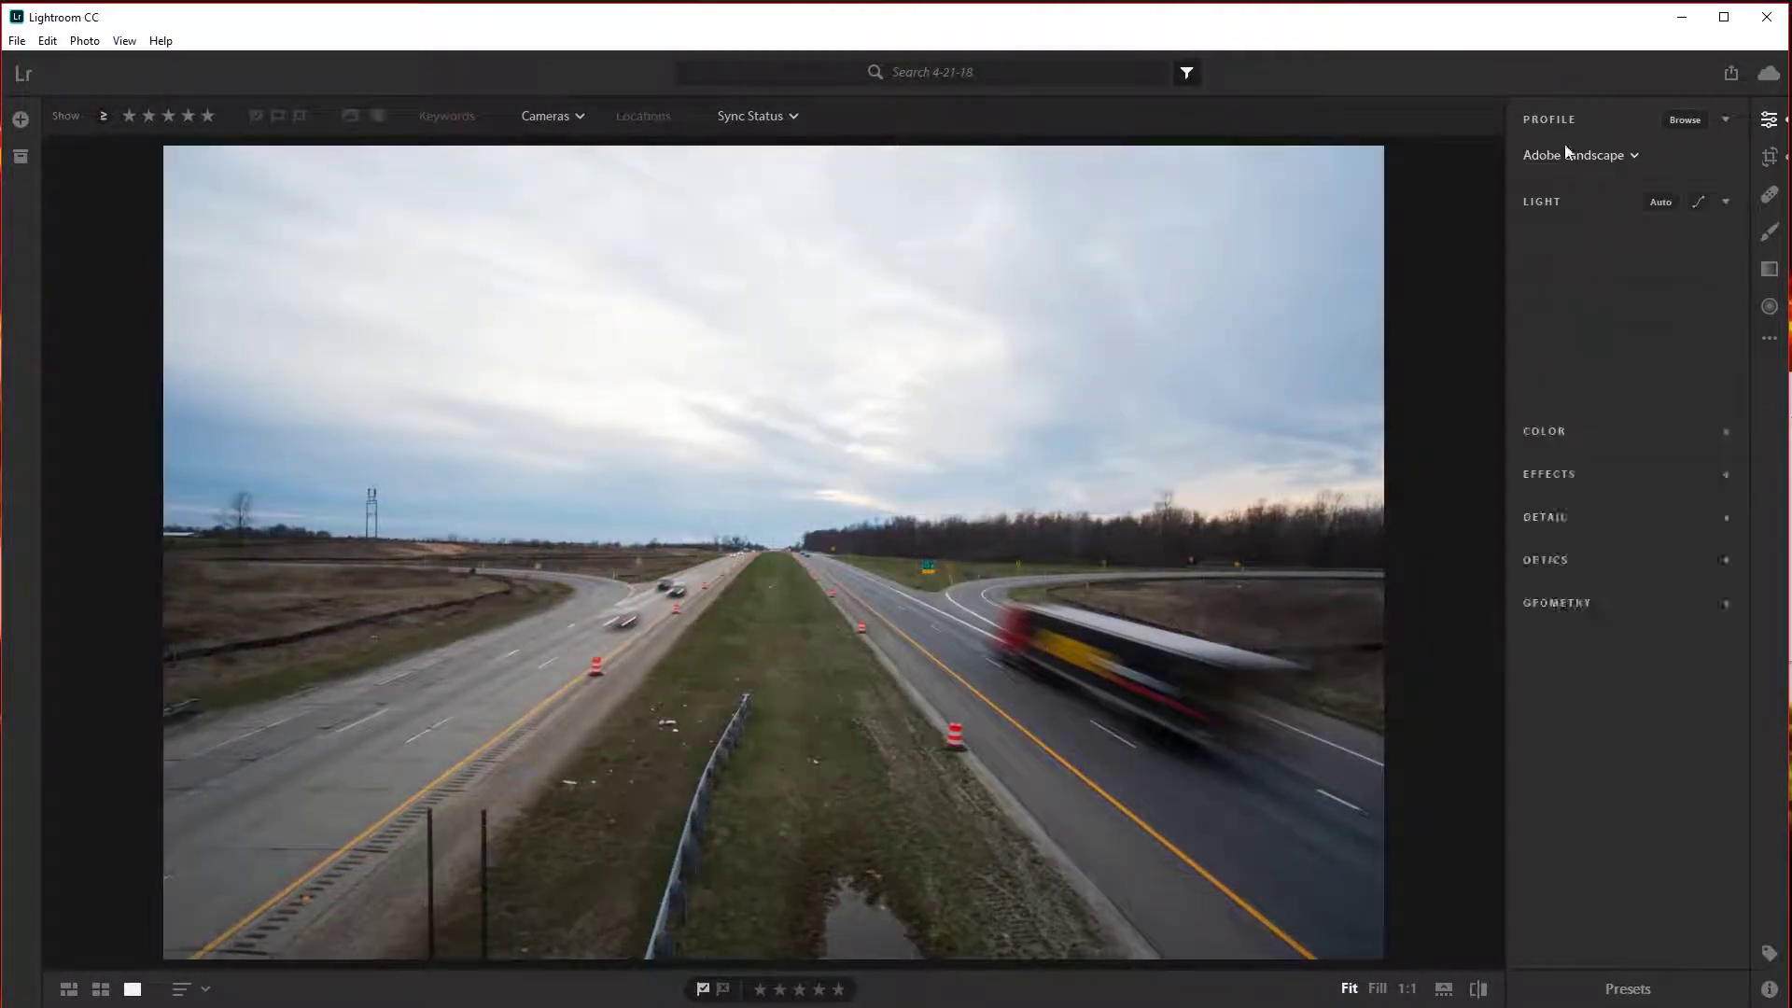
# Step: Set the light adjustments to Exposure +0.10, Contrast +21, Highlights -78, Shadows +21, Whites -24 and Blacks +6
pyautogui.moveTo(1627, 294); pyautogui.dragTo(1628, 252)
pyautogui.moveTo(1626, 336); pyautogui.dragTo(1552, 336)
pyautogui.moveTo(1626, 378); pyautogui.dragTo(1616, 420)
pyautogui.click(1545, 202)
# Step: Warm the photo with a custom white balance of Temp 5663 and Tint +20, and raise Vibrance to +30
pyautogui.click(1545, 244)
pyautogui.click(1629, 280)
pyautogui.click(1622, 332)
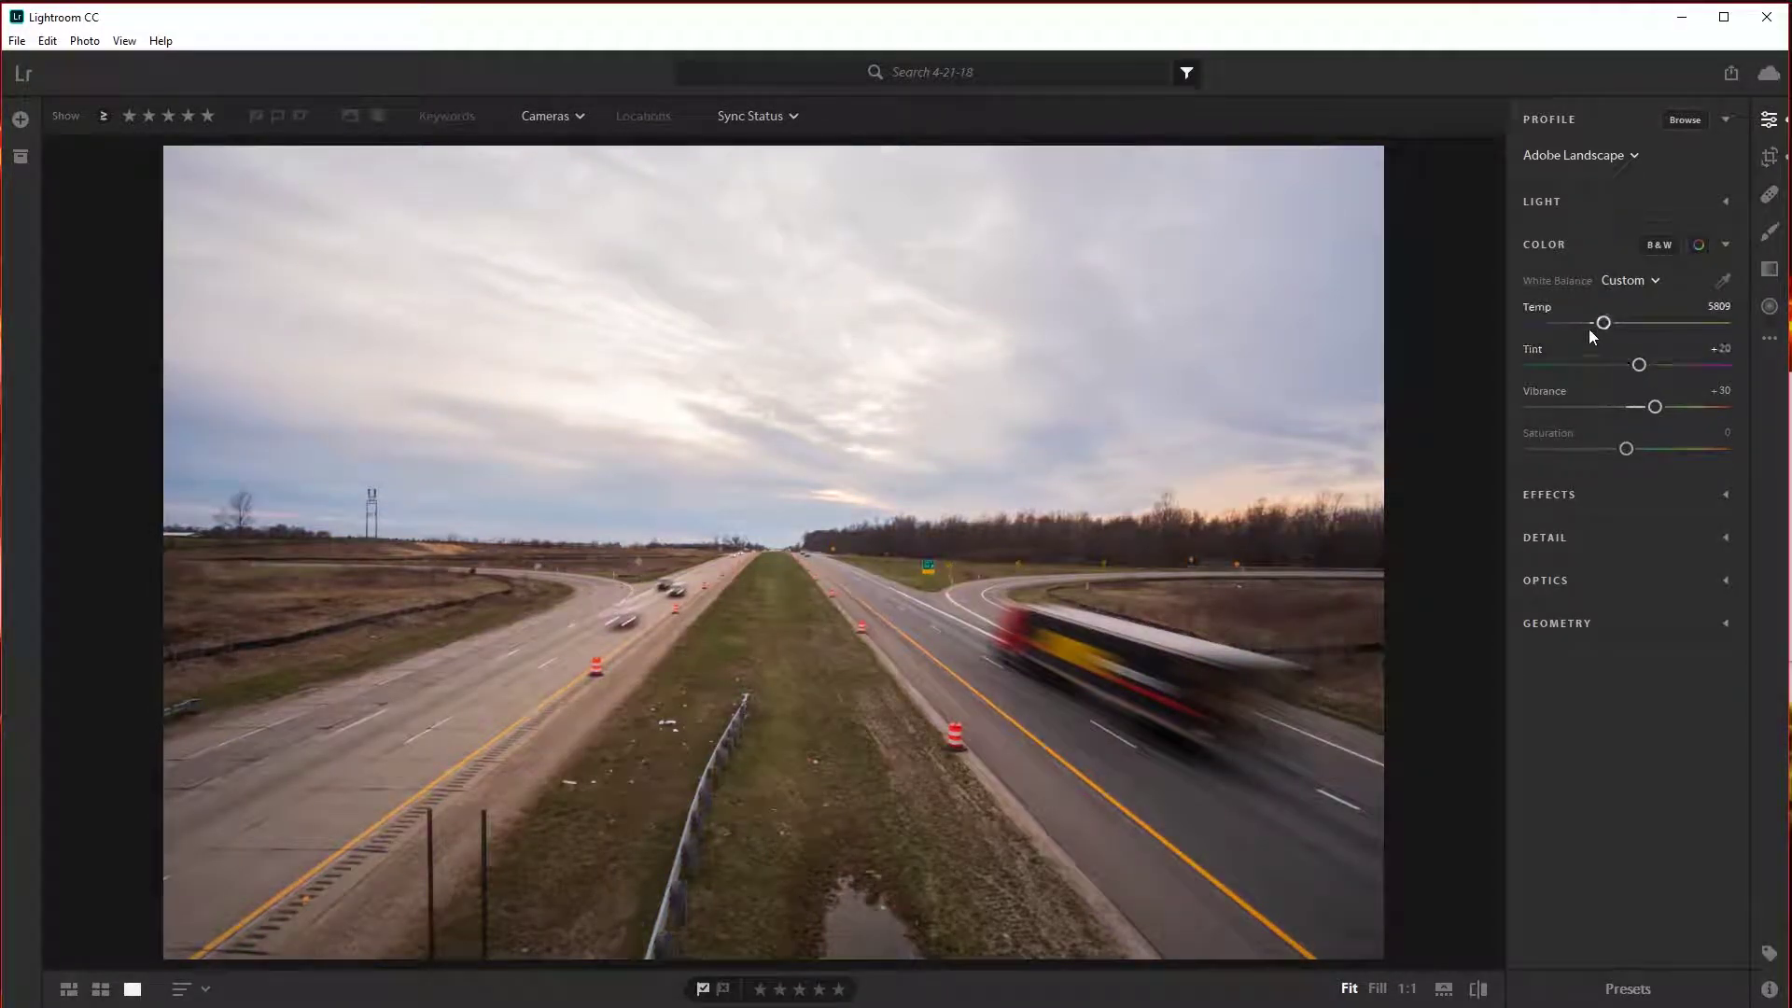
pyautogui.moveTo(1653, 405); pyautogui.dragTo(1652, 403)
pyautogui.click(1545, 244)
# Step: Set Clarity to +42 and Dehaze to +17 in the effects
pyautogui.click(1559, 287)
pyautogui.moveTo(1626, 337); pyautogui.dragTo(1666, 337)
pyautogui.click(1550, 287)
# Step: Review the photo's Detail, Optics and Light settings
pyautogui.click(1548, 333)
pyautogui.click(1704, 405)
pyautogui.click(1546, 330)
pyautogui.click(1545, 374)
pyautogui.click(1545, 374)
pyautogui.click(1542, 201)
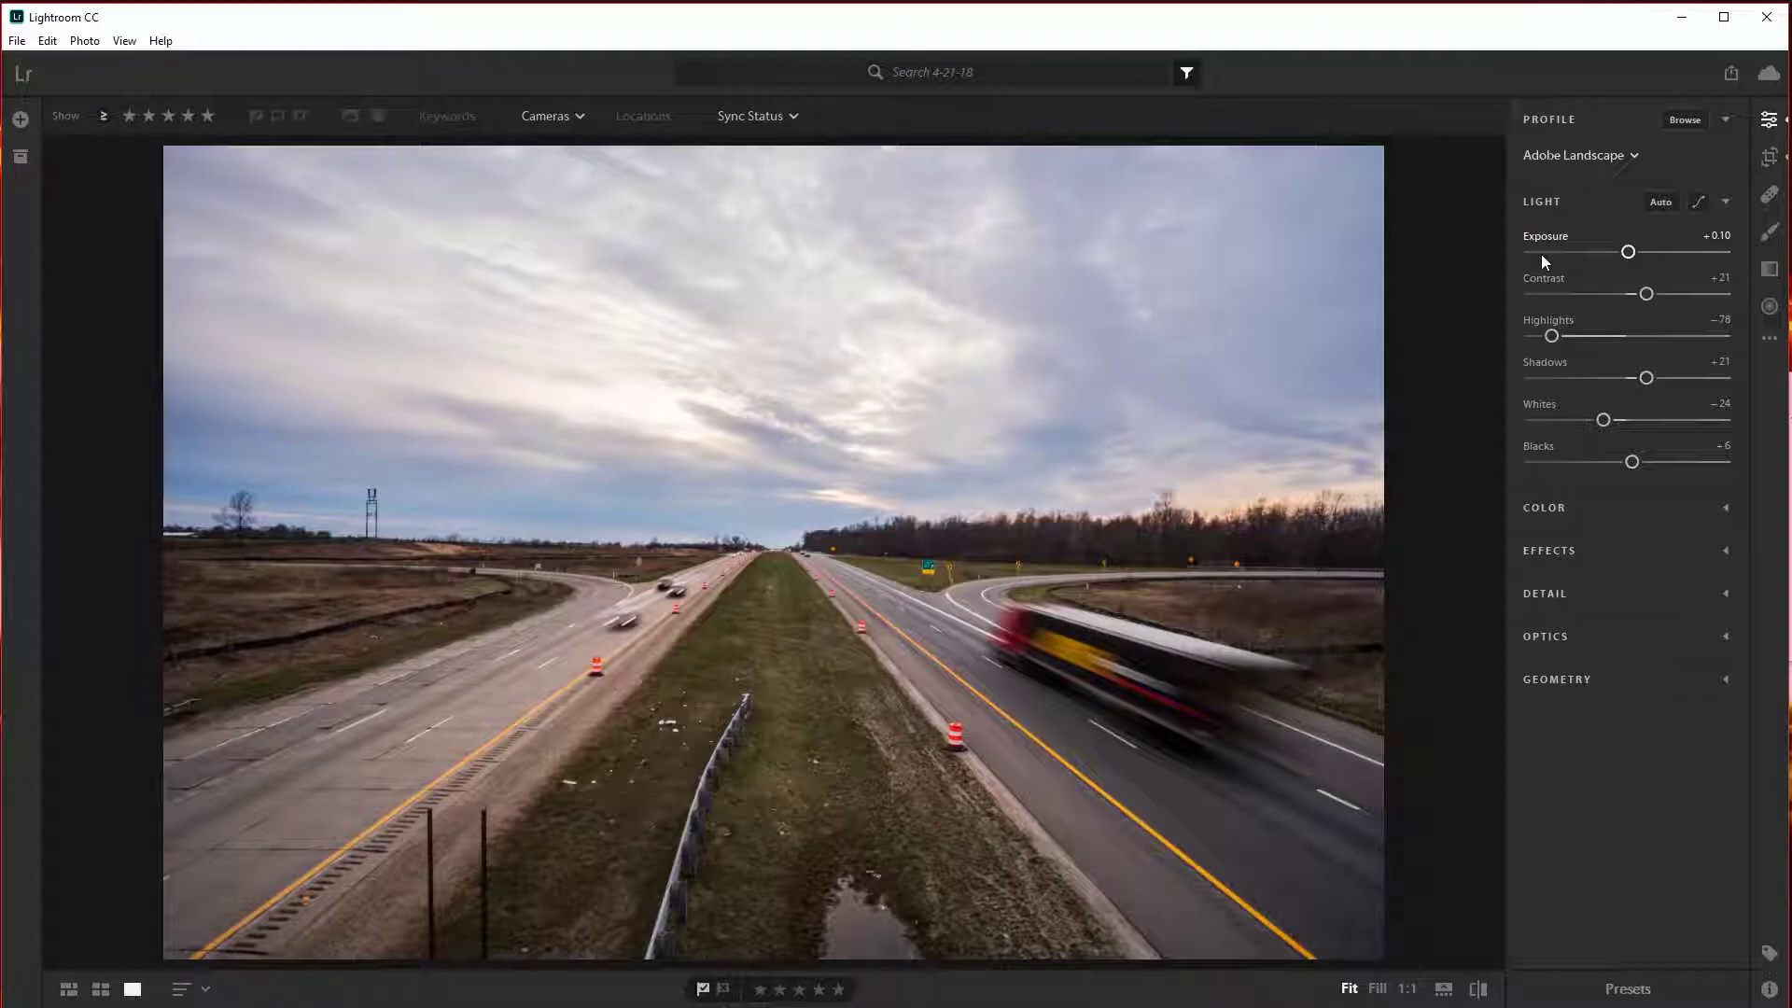
pyautogui.click(1543, 199)
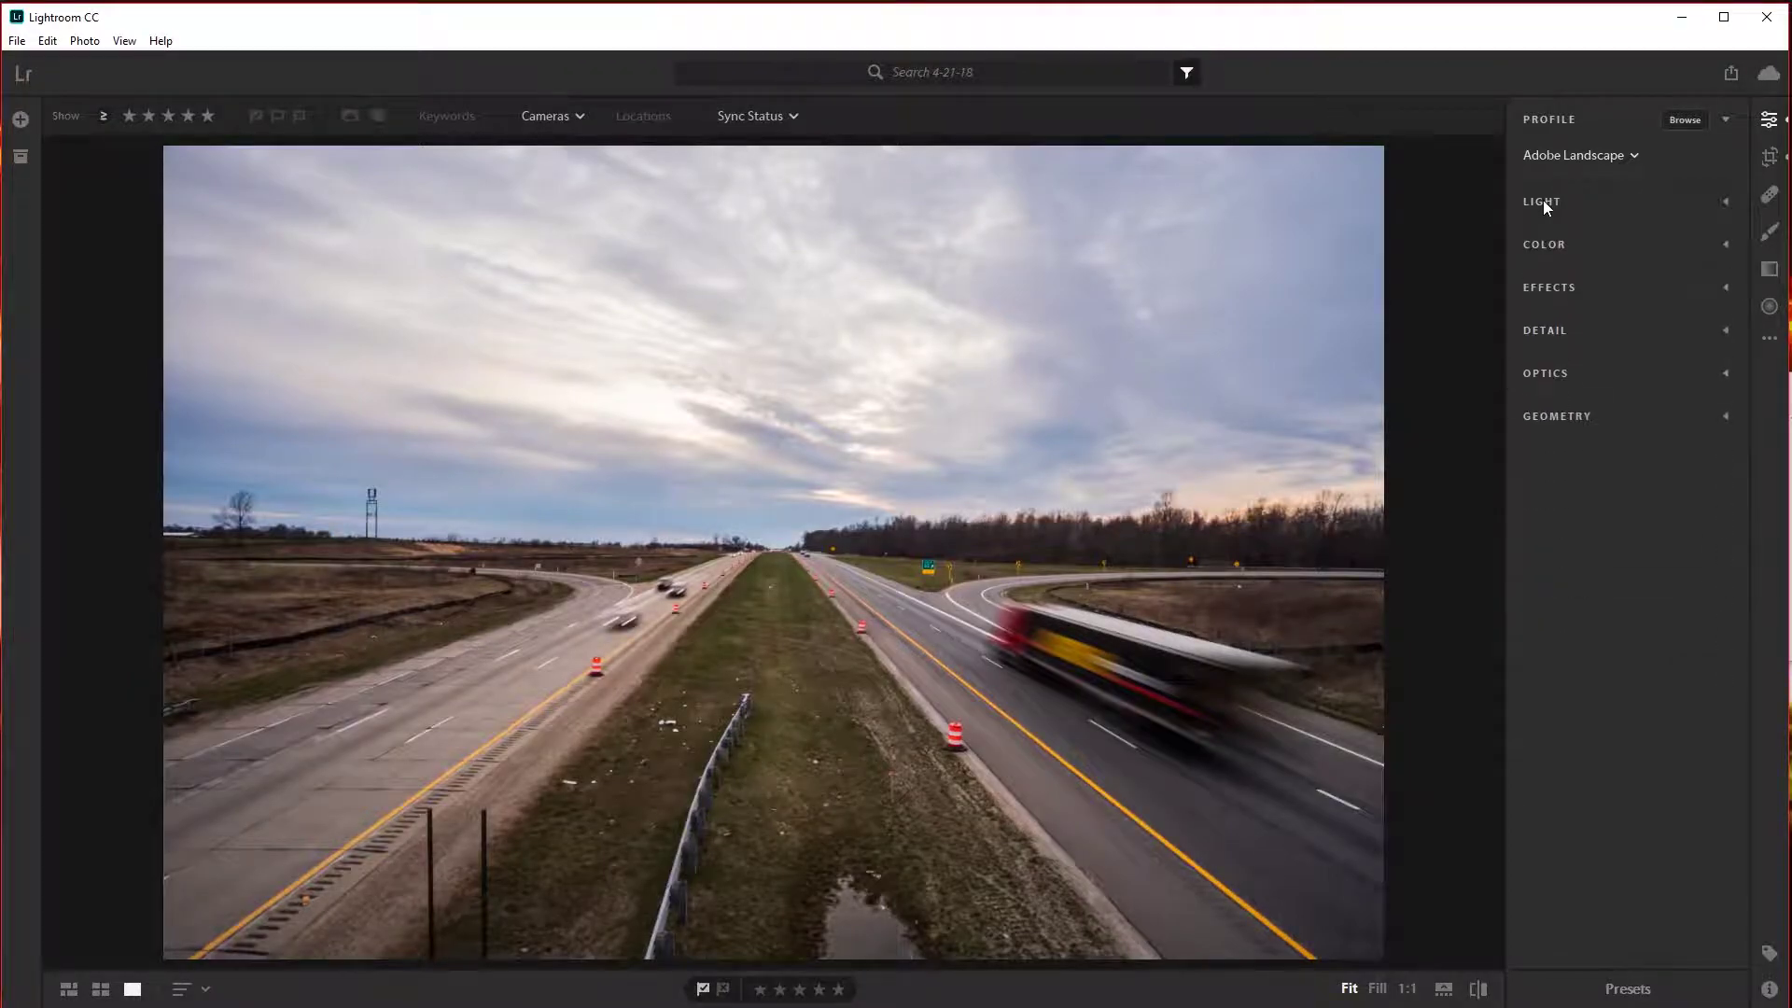
# Step: Add a faint split-toning tint to the highlights and shift the shadow-highlight balance slightly toward the highlights
pyautogui.click(1560, 289)
pyautogui.click(1699, 285)
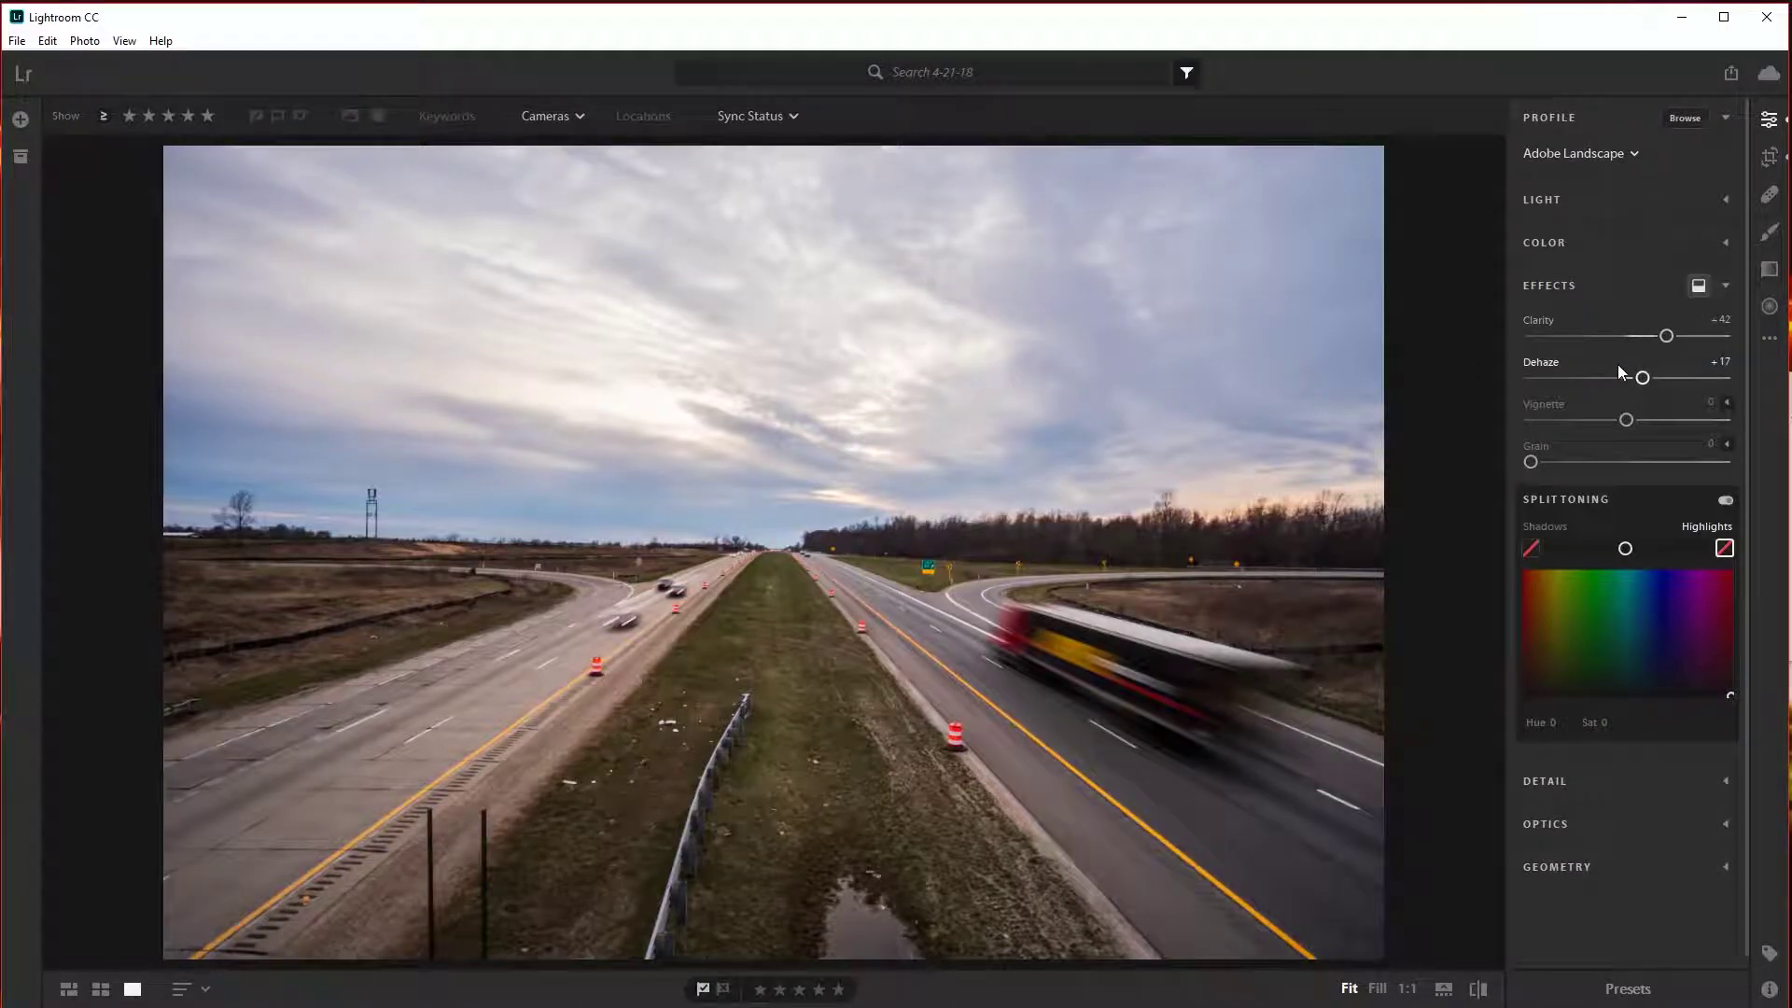
pyautogui.moveTo(1589, 696); pyautogui.dragTo(1517, 684)
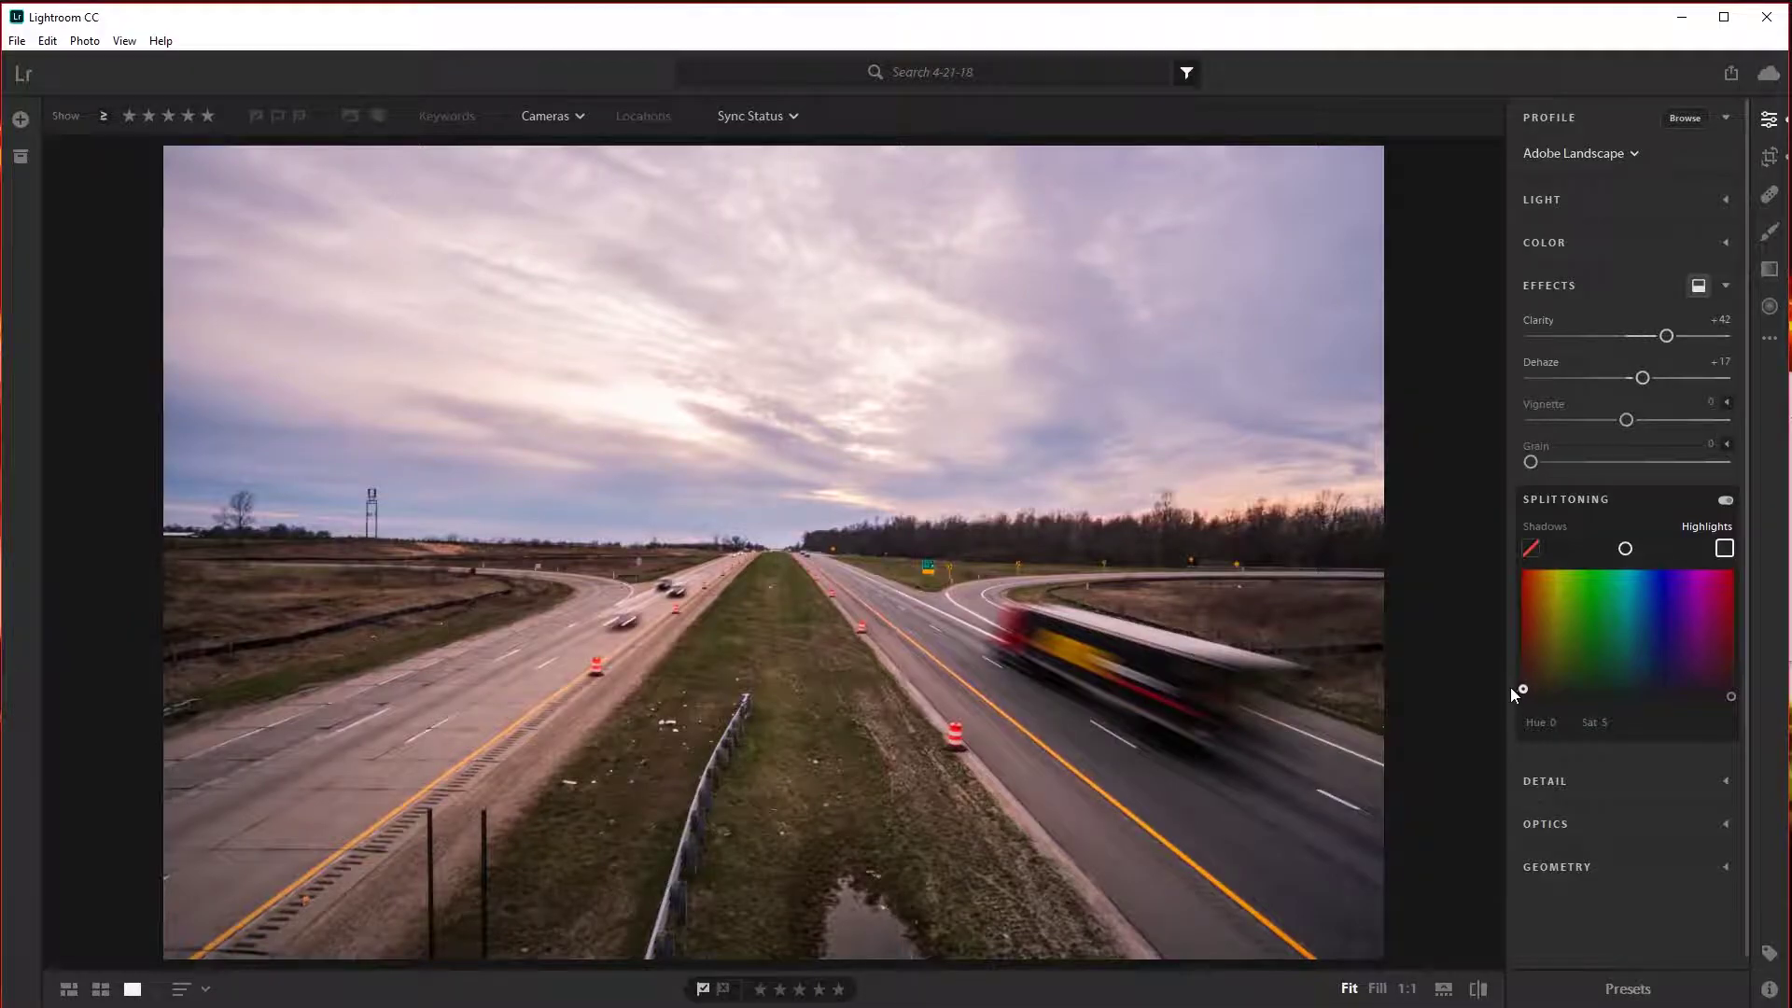
pyautogui.moveTo(1532, 686); pyautogui.dragTo(1667, 695)
pyautogui.moveTo(1635, 551); pyautogui.dragTo(1639, 551)
pyautogui.click(1704, 288)
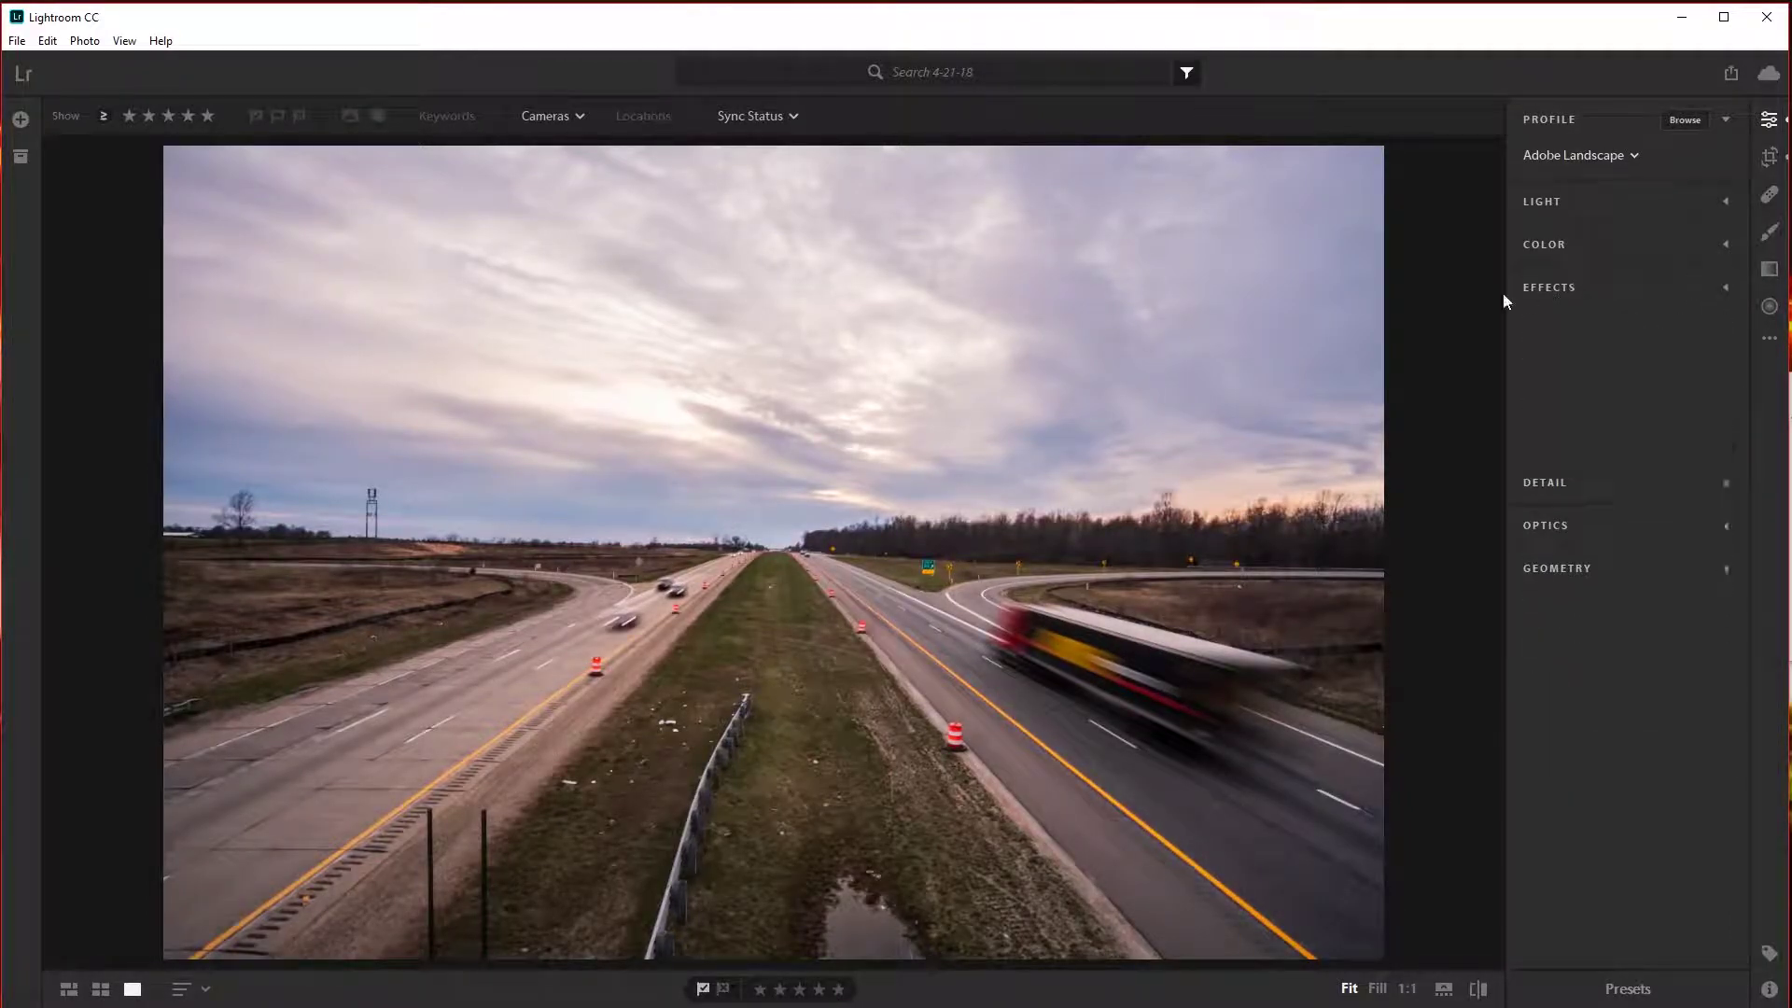
# Step: In the color mixer, set the reds to Hue +10 and Luminance -18 and adjust their saturation
pyautogui.click(1558, 241)
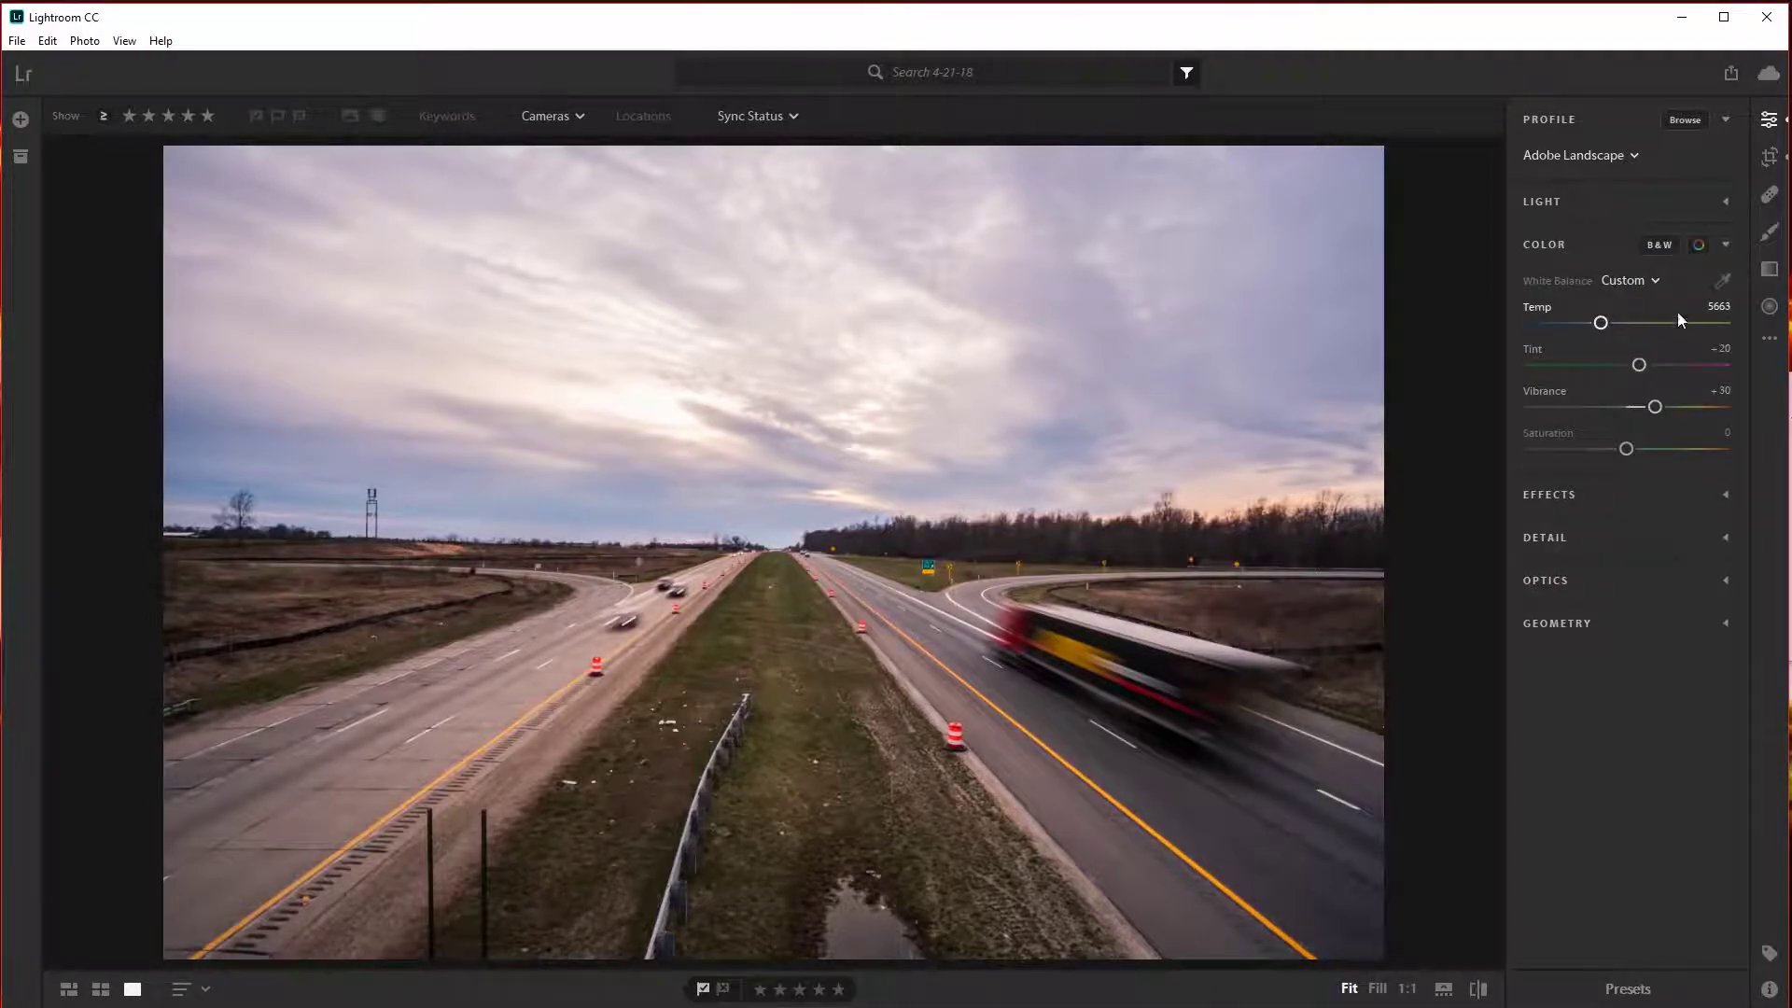
pyautogui.click(1699, 245)
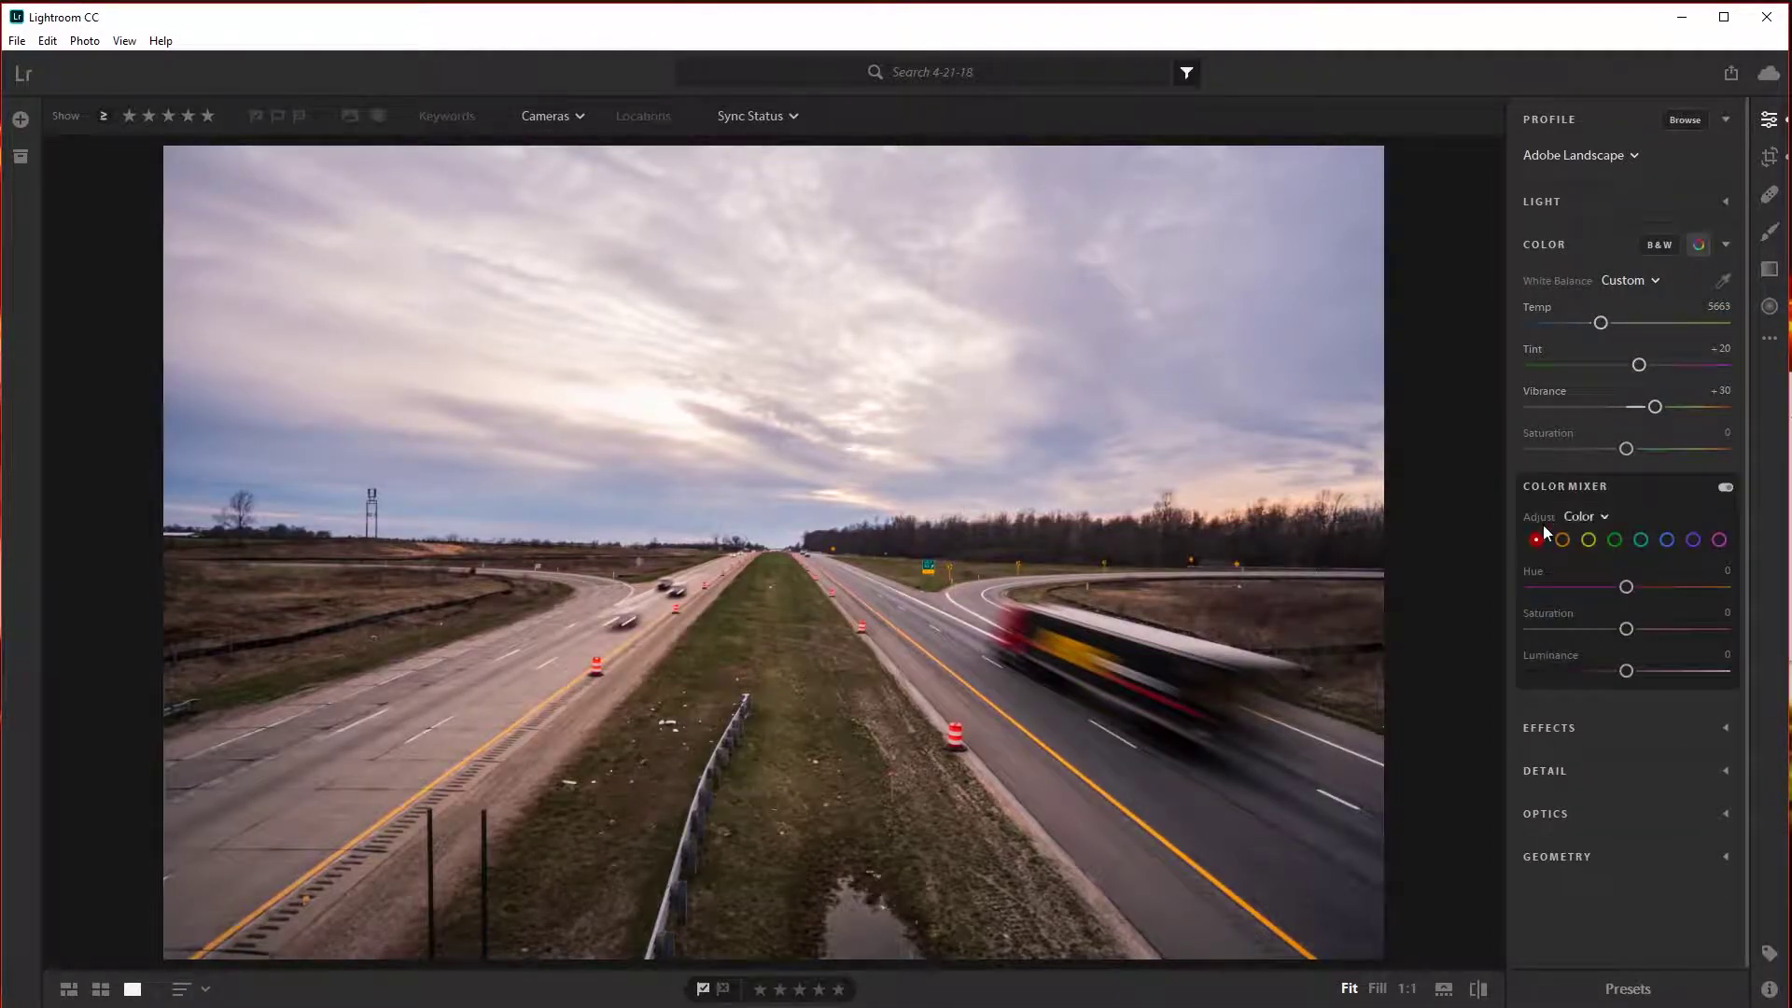
pyautogui.click(1587, 516)
pyautogui.click(1594, 530)
pyautogui.moveTo(1662, 629); pyautogui.dragTo(1637, 587)
pyautogui.moveTo(1627, 671)
pyautogui.mouseDown()
pyautogui.moveTo(1609, 671)
pyautogui.moveTo(1646, 629)
pyautogui.moveTo(1703, 630)
pyautogui.moveTo(1641, 630)
pyautogui.moveTo(1608, 673)
pyautogui.mouseUp()
# Step: Set the oranges to Saturation +21 and Luminance -19, and the yellows to Hue -22, Saturation +17 and Luminance -7
pyautogui.click(1562, 541)
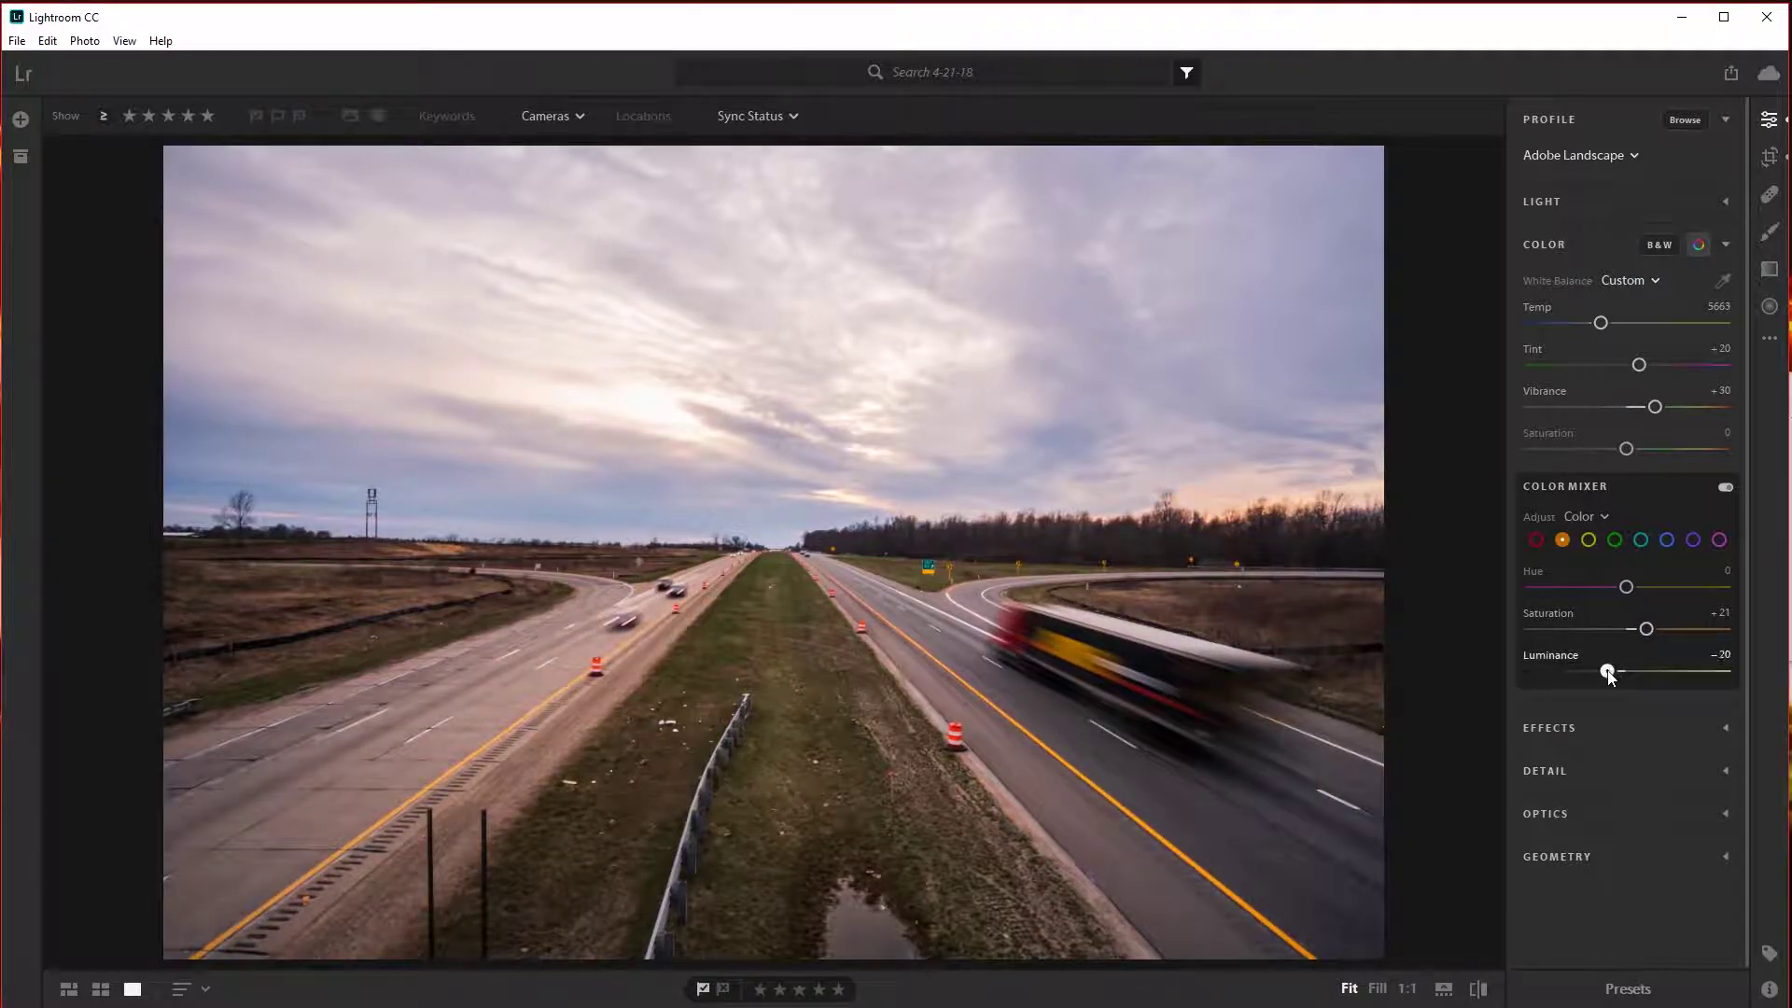
pyautogui.click(1589, 541)
pyautogui.moveTo(1597, 587); pyautogui.dragTo(1618, 672)
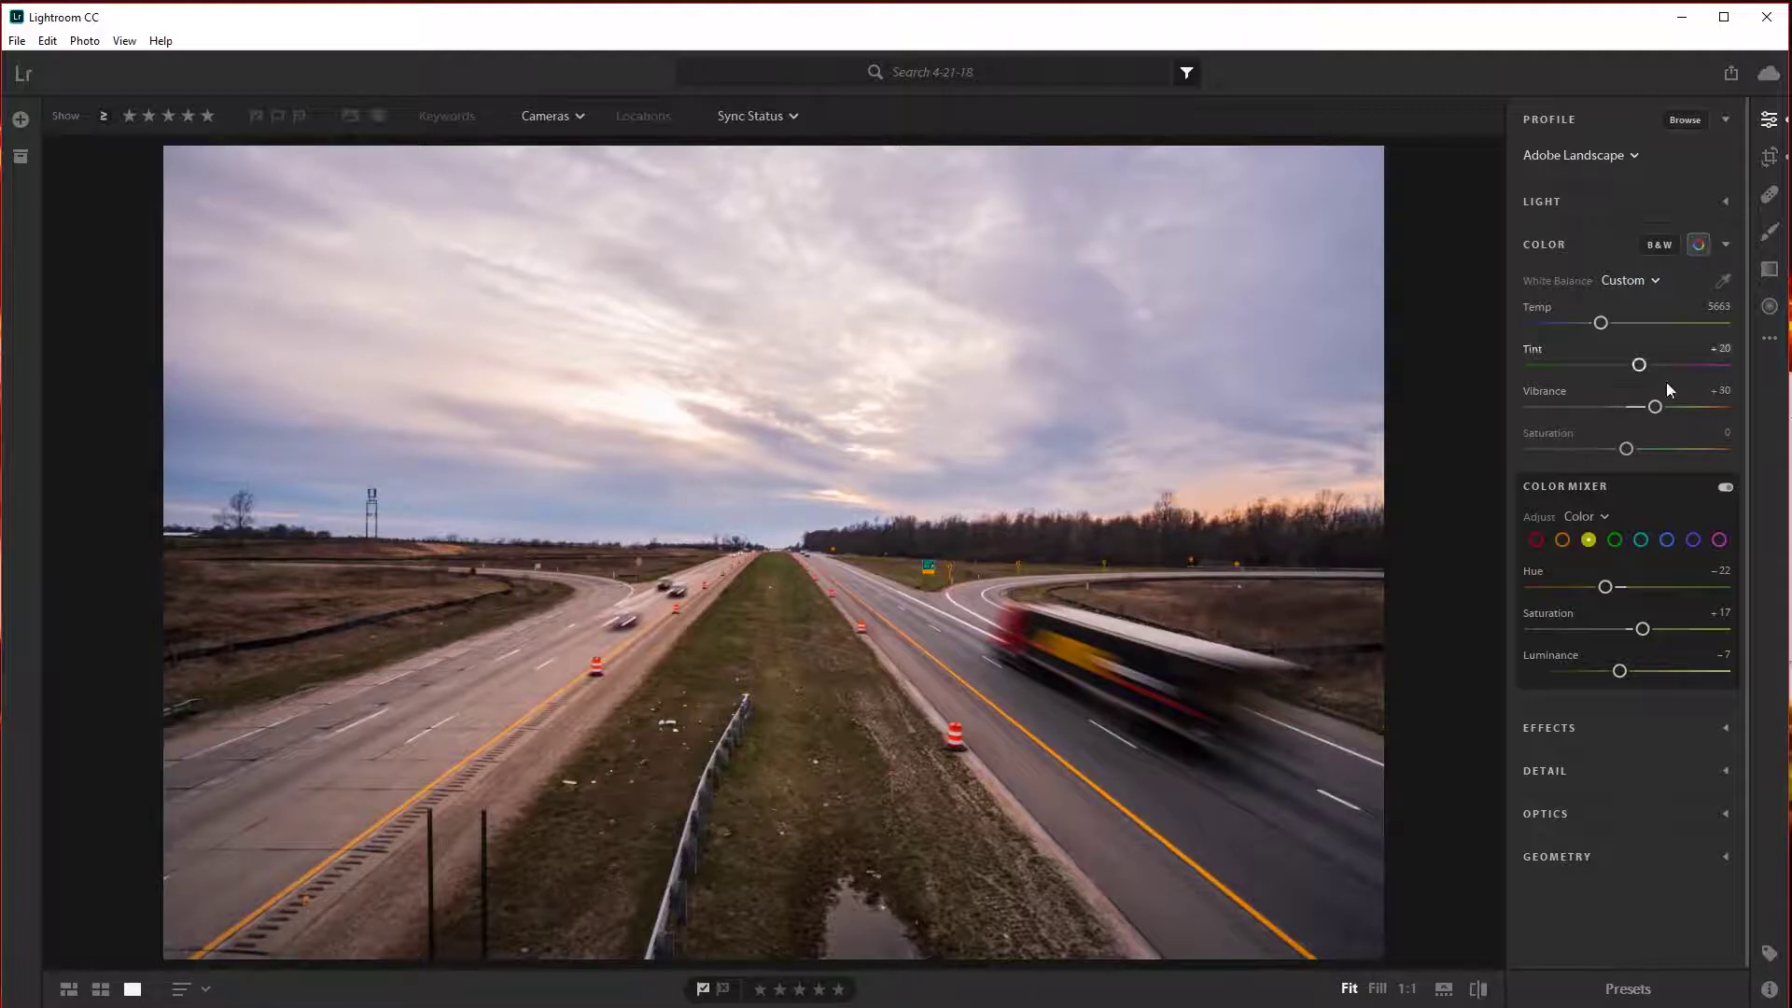
# Step: Review the color mixer values by hue, saturation and luminance, and return to the per-color view
pyautogui.click(1598, 516)
pyautogui.click(1592, 566)
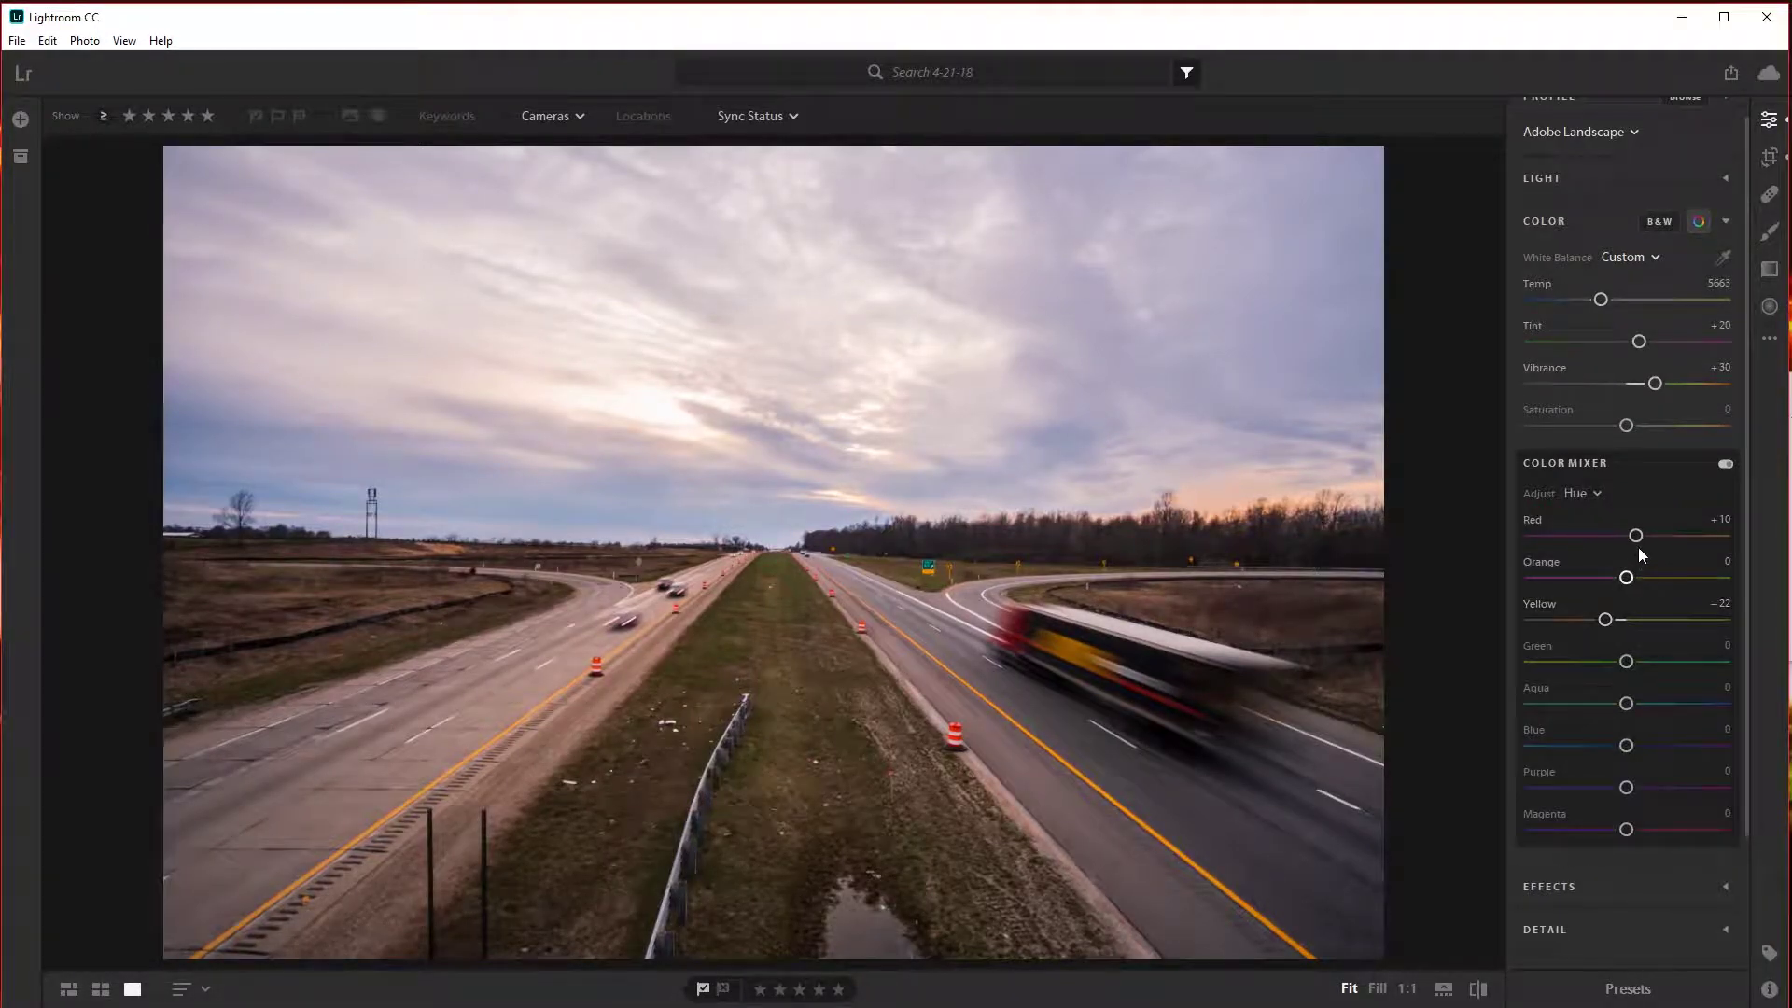
pyautogui.click(1587, 493)
pyautogui.click(1591, 543)
pyautogui.click(1593, 495)
pyautogui.click(1595, 565)
pyautogui.click(1587, 493)
pyautogui.click(1593, 599)
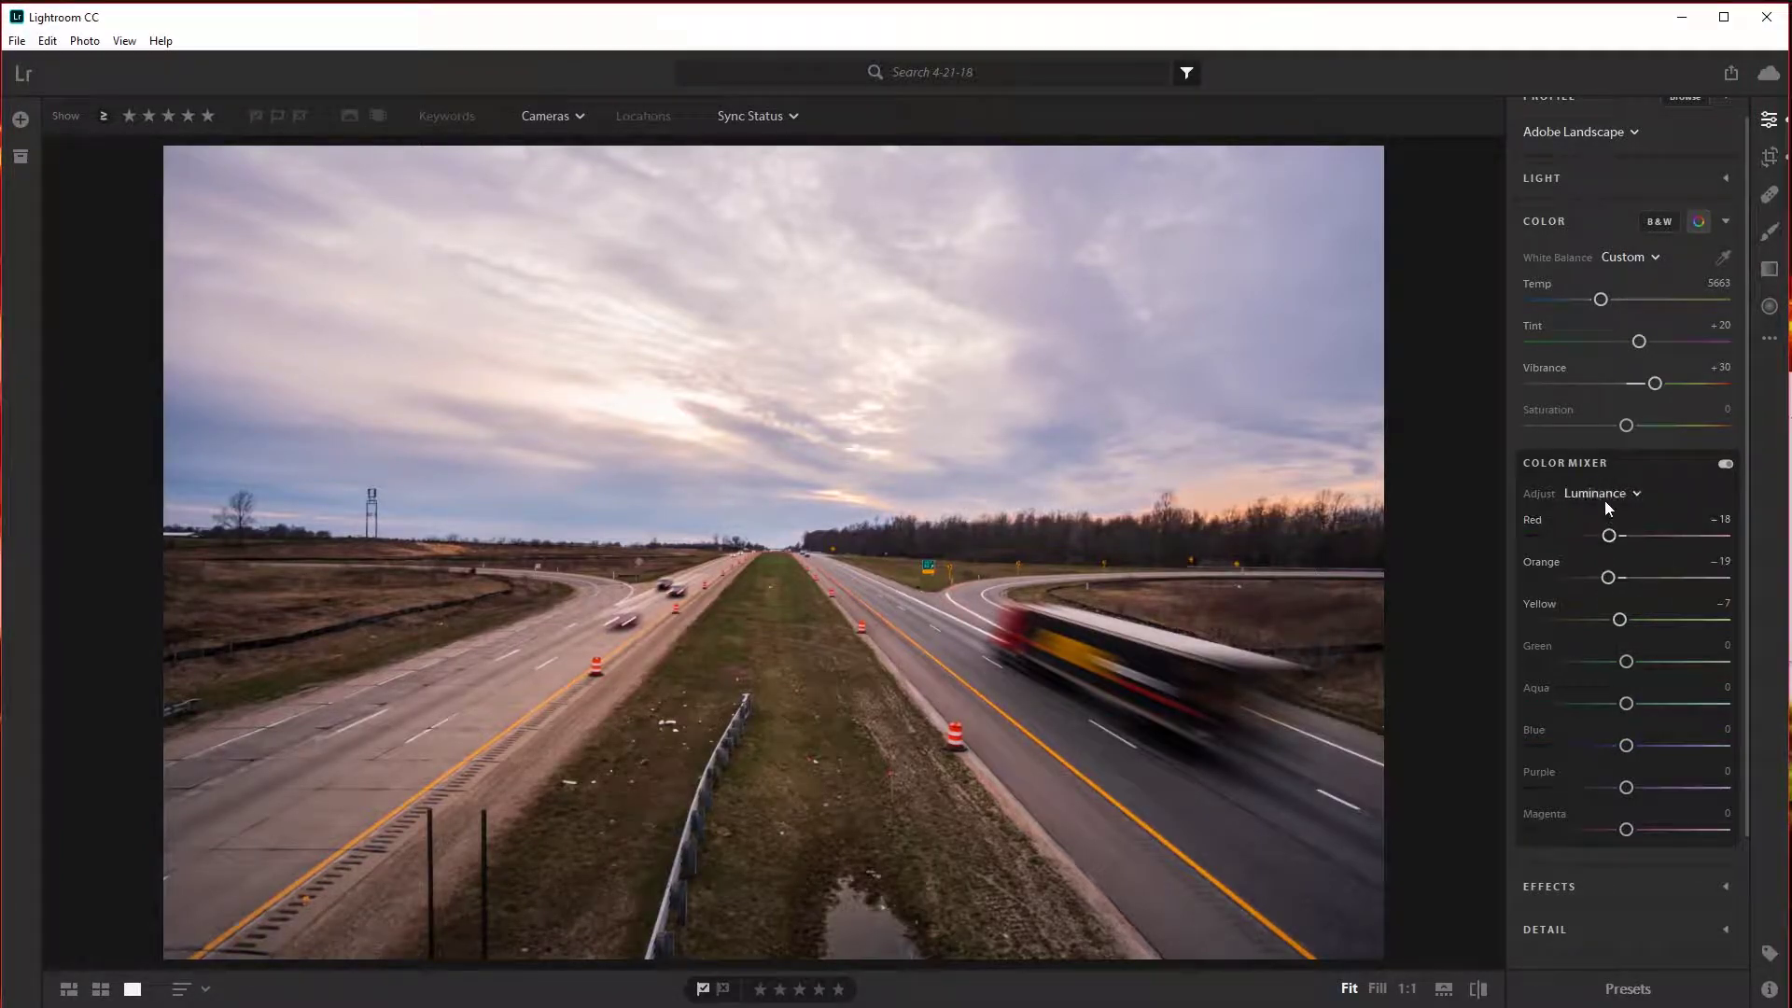
pyautogui.click(1596, 495)
pyautogui.click(1594, 520)
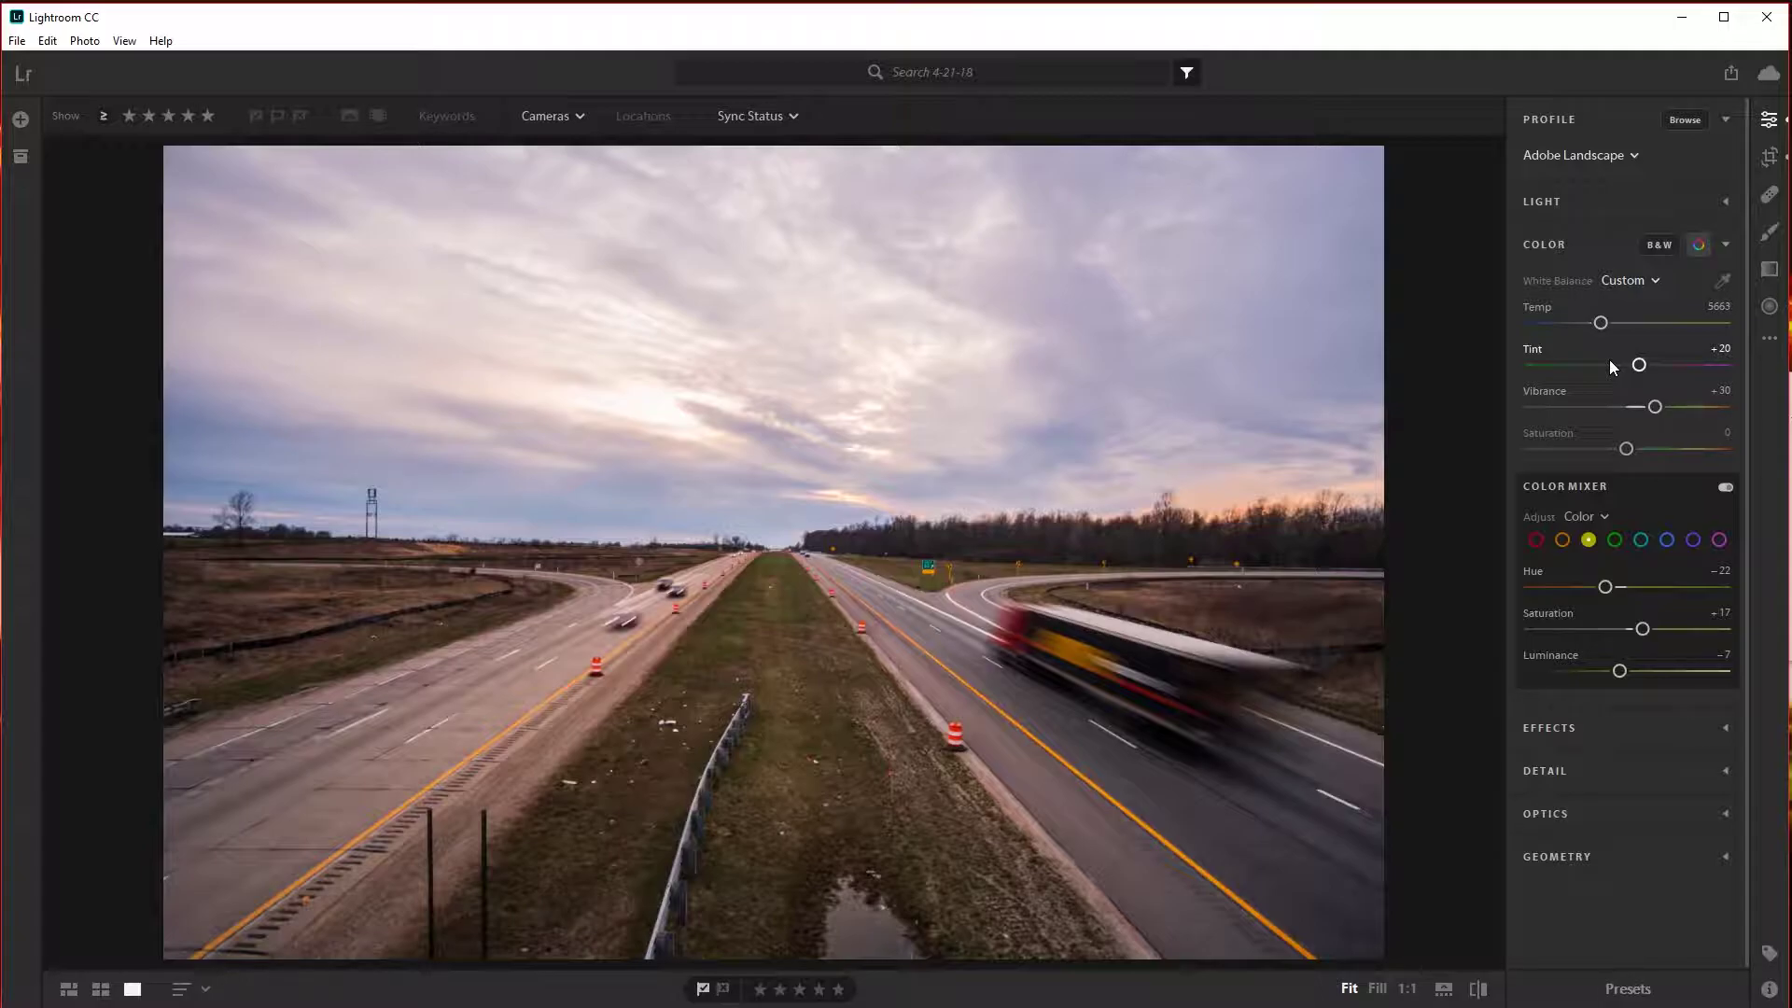
# Step: Add a linear gradient over the sky ending at the horizon, with Temp +17 and Tint +10
pyautogui.click(1770, 120)
pyautogui.click(1776, 271)
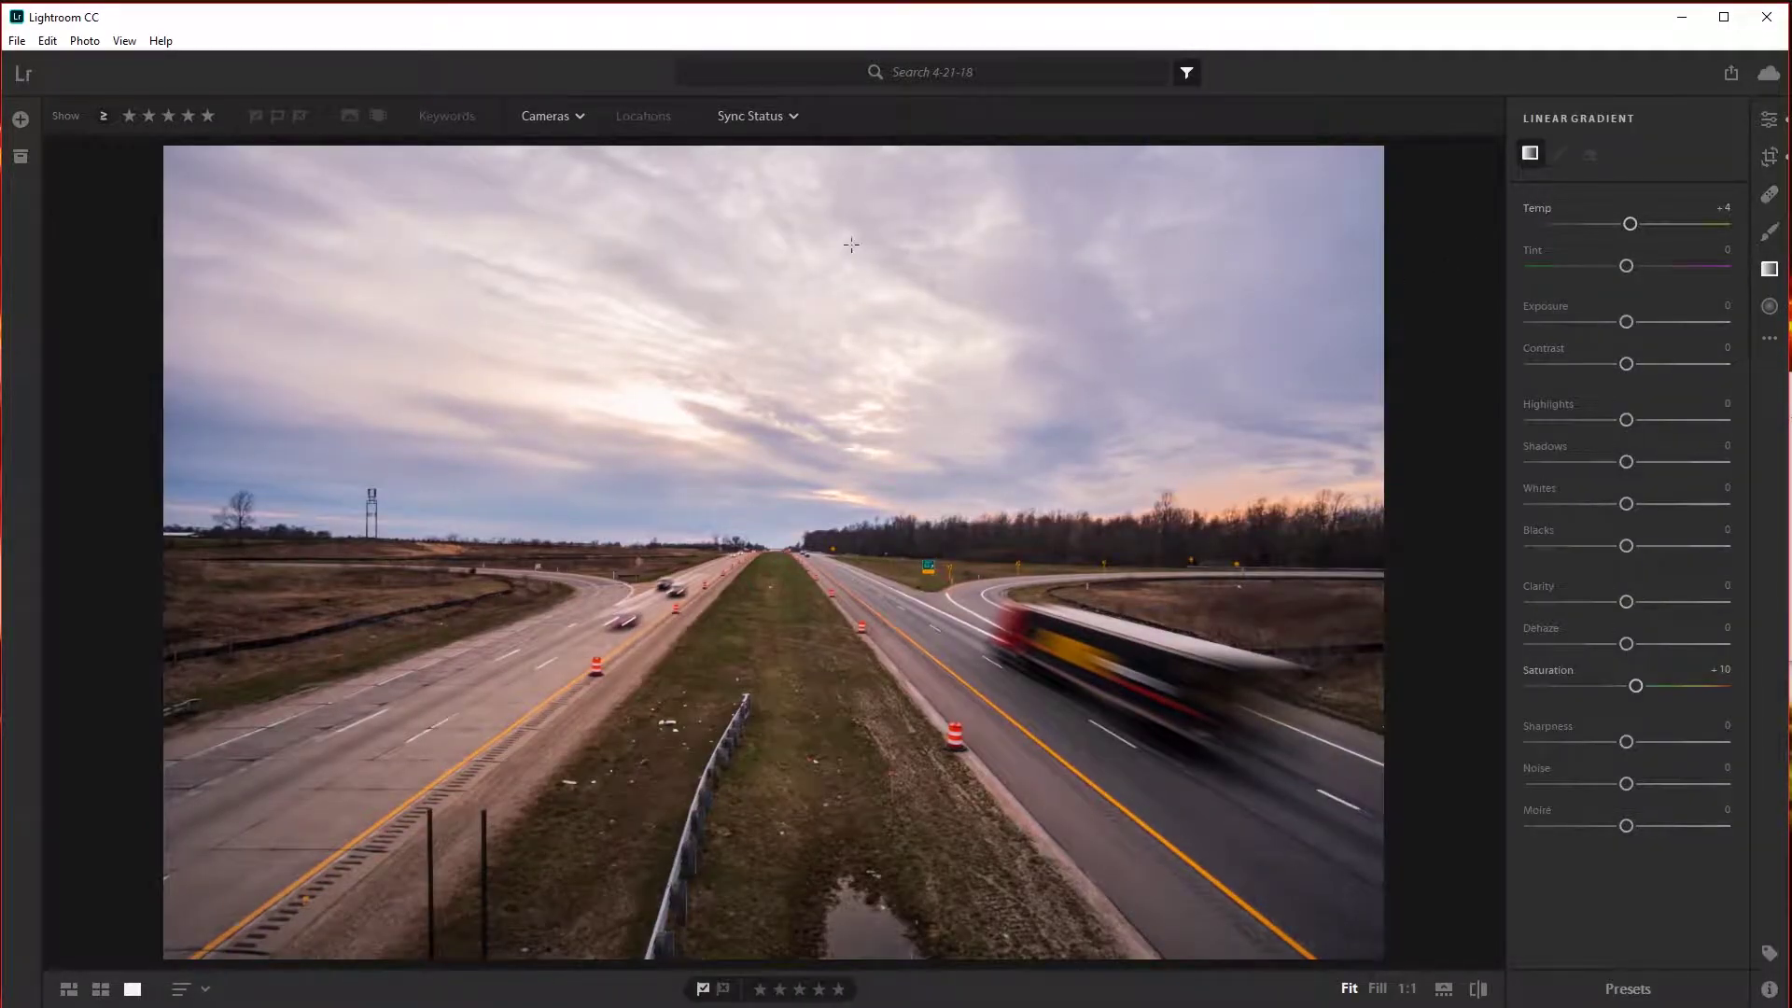
pyautogui.moveTo(750, 150); pyautogui.dragTo(778, 537)
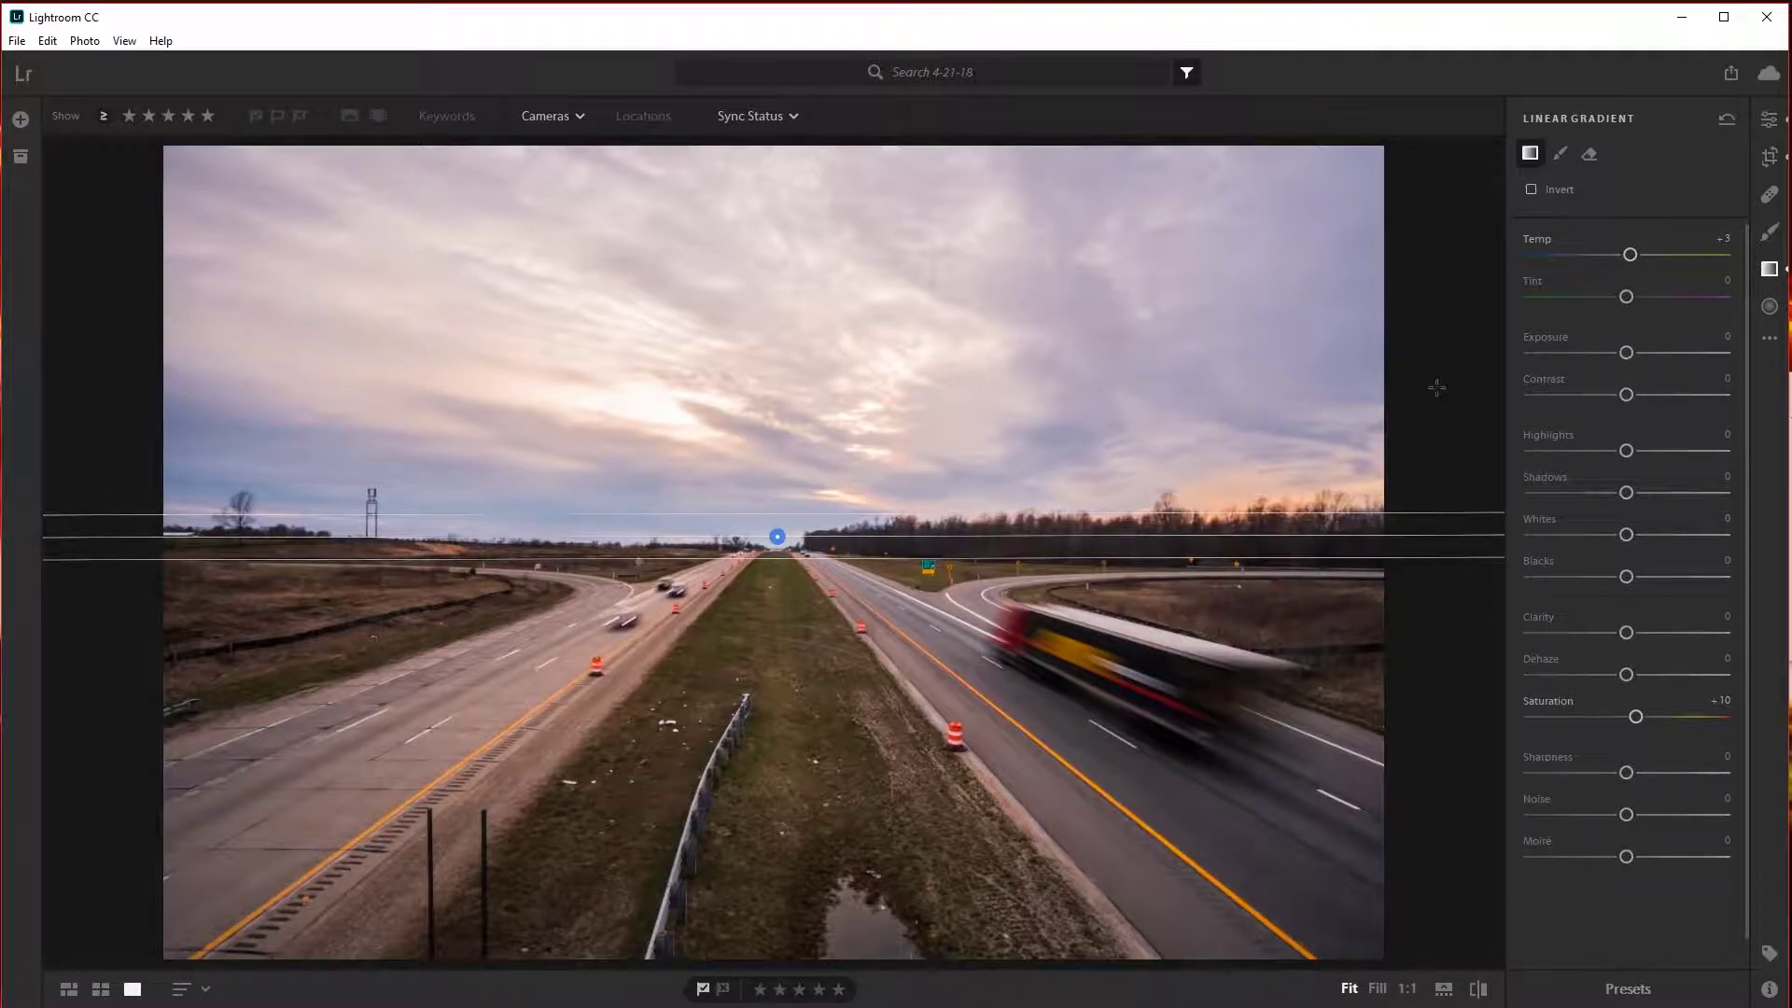
pyautogui.moveTo(1631, 255)
pyautogui.mouseDown()
pyautogui.moveTo(1658, 255)
pyautogui.moveTo(1640, 297)
pyautogui.moveTo(1645, 257)
pyautogui.mouseUp()
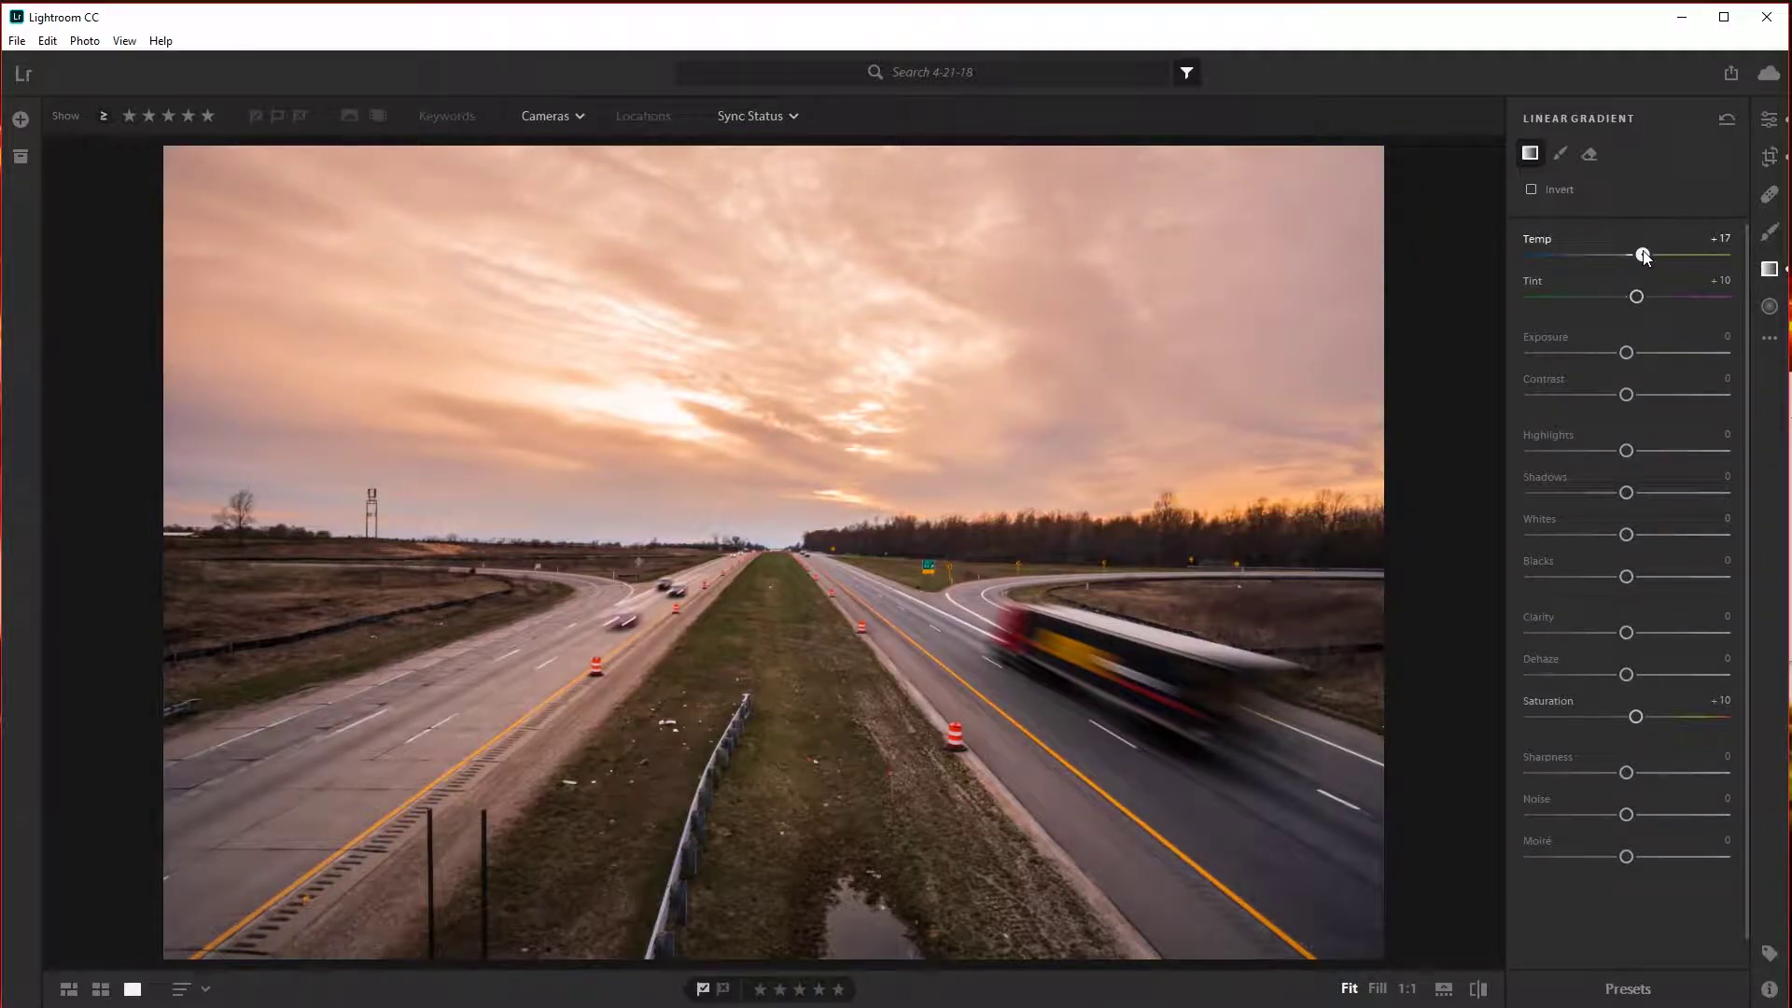
pyautogui.moveTo(778, 514); pyautogui.dragTo(774, 551)
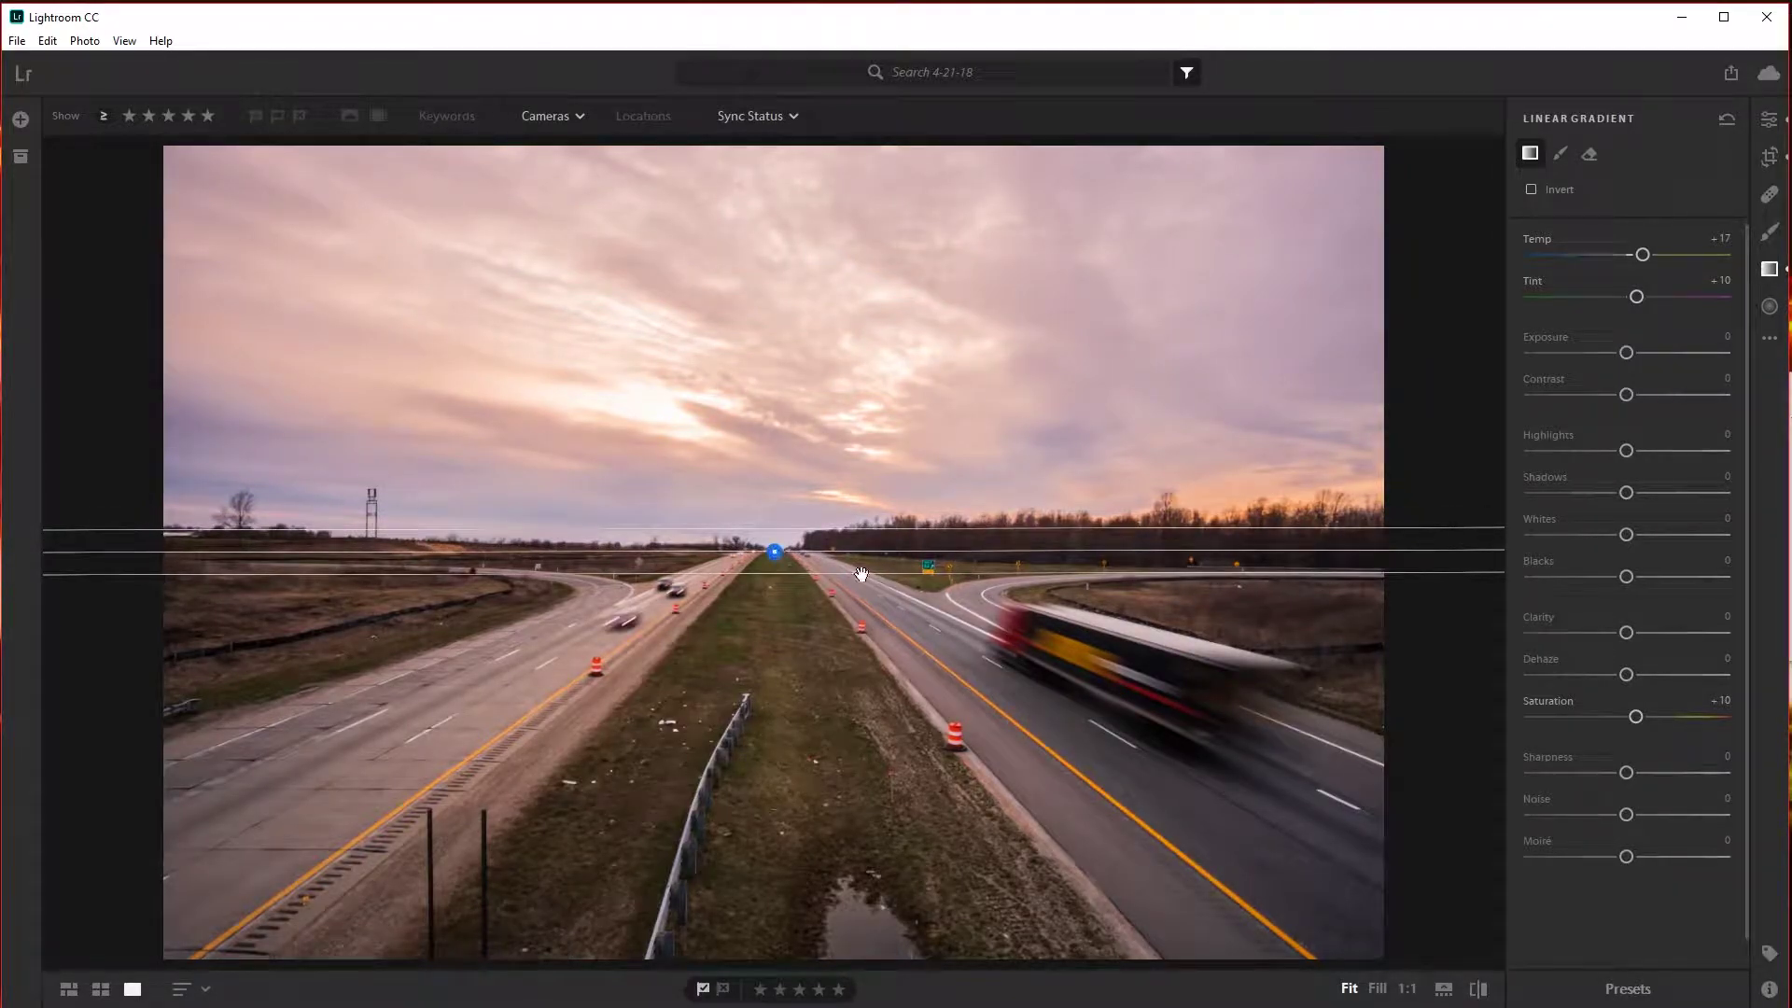
# Step: Set the sky gradient to Temp 25, Tint 15 and Saturation 15, and tighten its transition along the horizon
pyautogui.moveTo(1643, 255); pyautogui.dragTo(1652, 255)
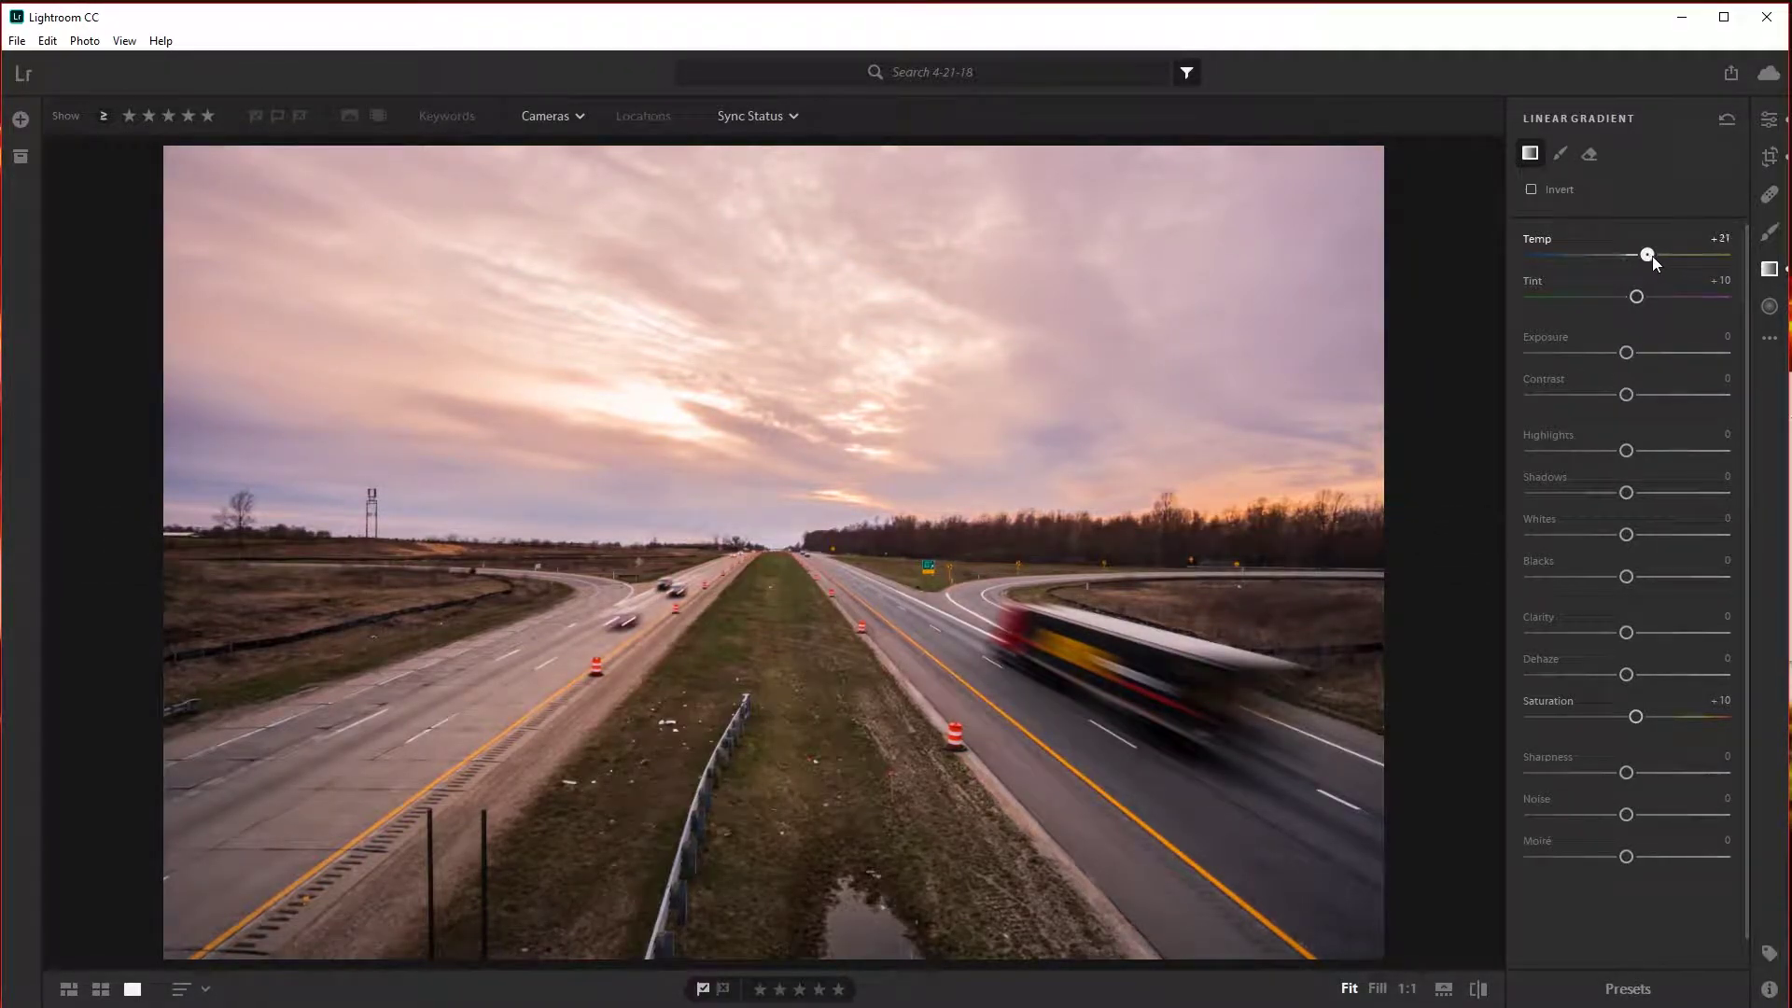
pyautogui.click(1721, 239)
pyautogui.write('25')
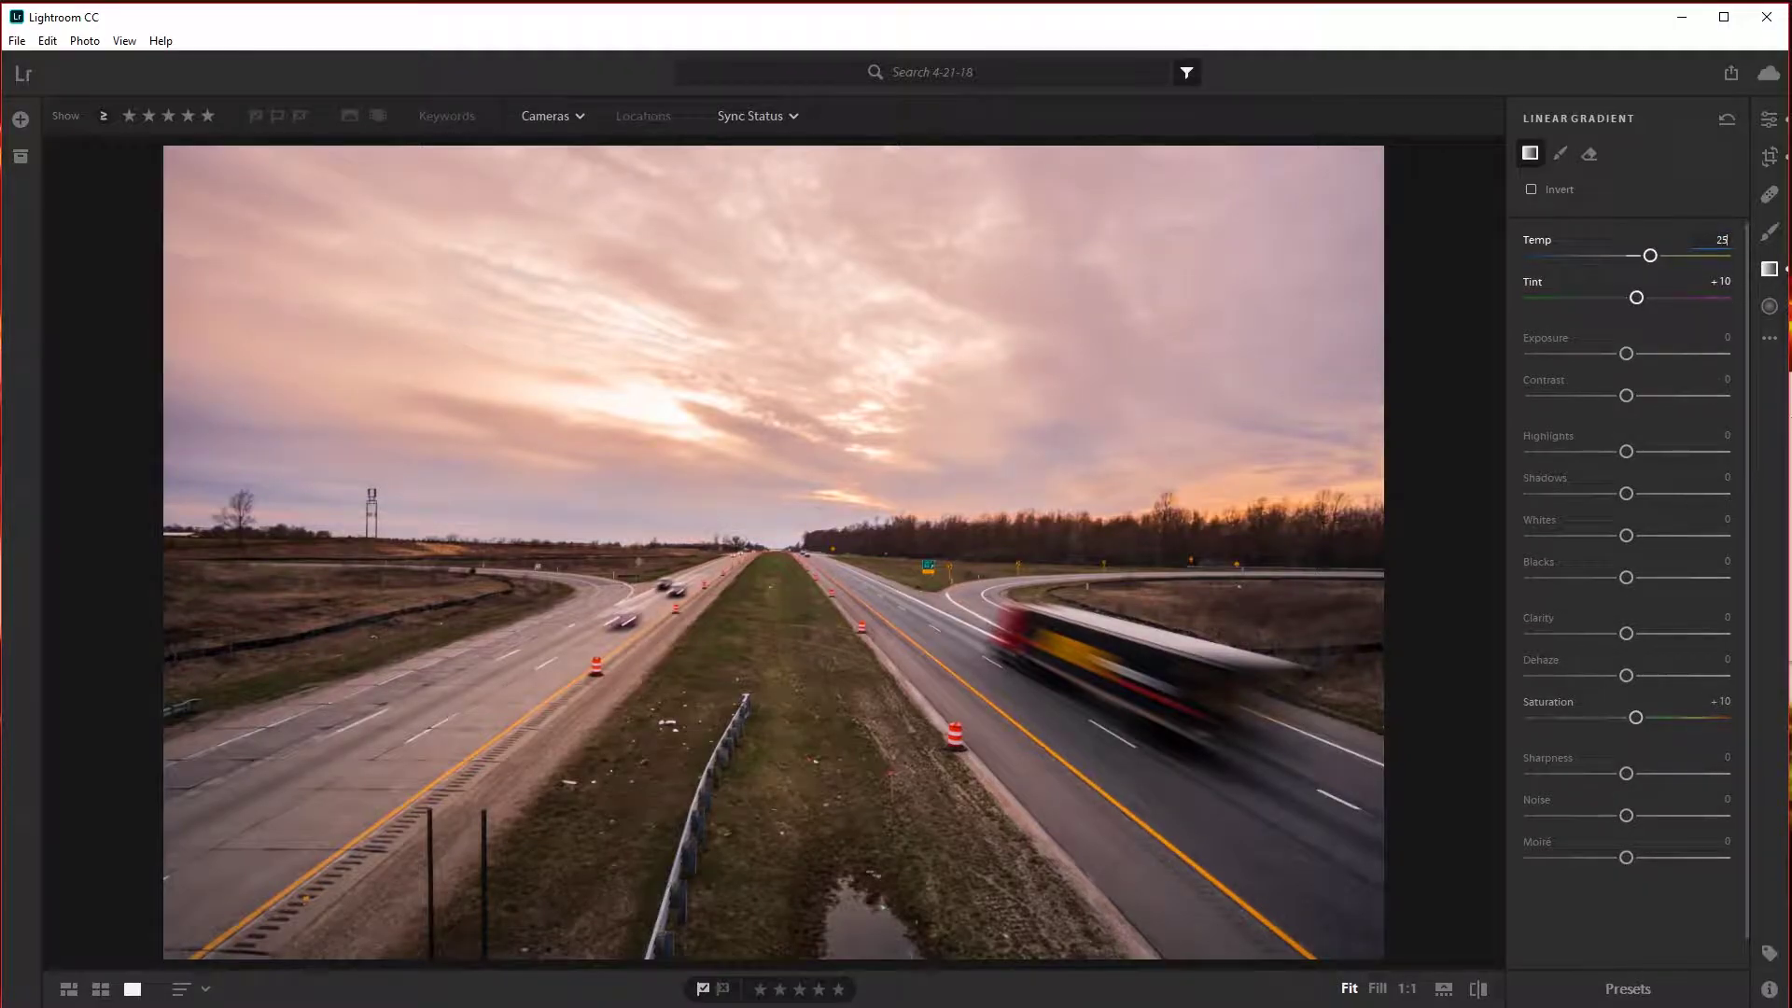
pyautogui.press('Return')
pyautogui.write('15')
pyautogui.press('Return')
pyautogui.click(1723, 701)
pyautogui.write('15')
pyautogui.press('Return')
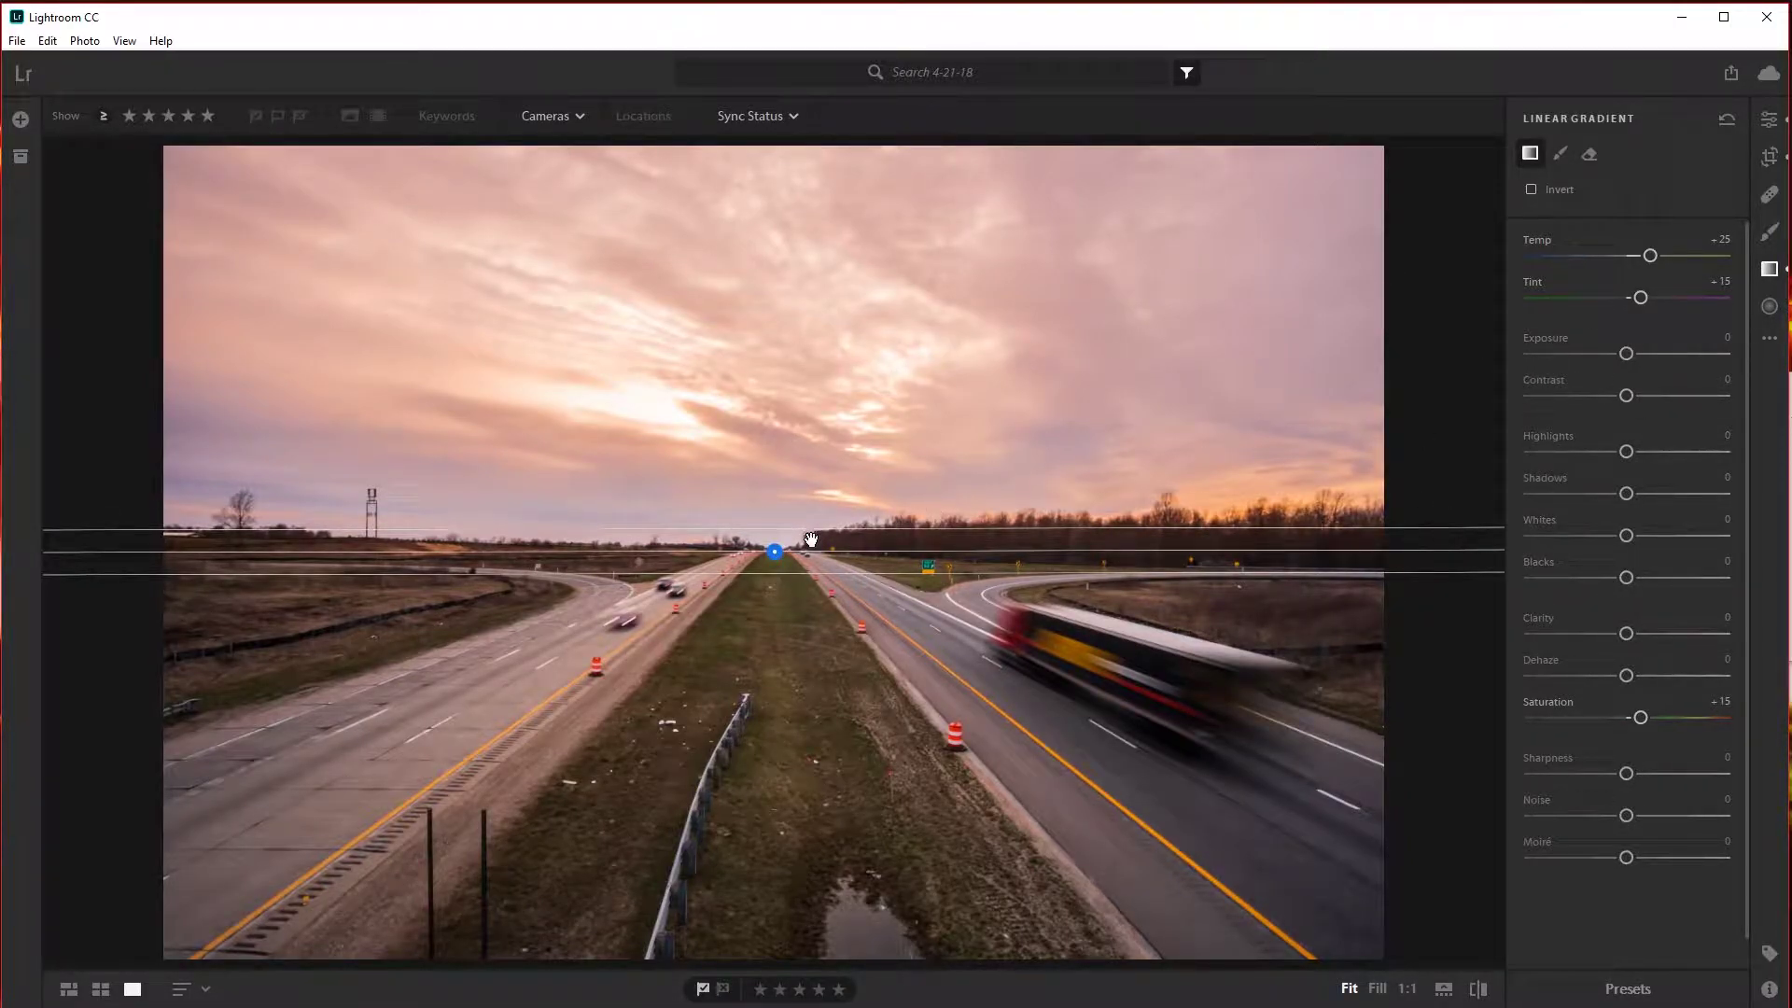
pyautogui.moveTo(810, 540); pyautogui.dragTo(780, 563)
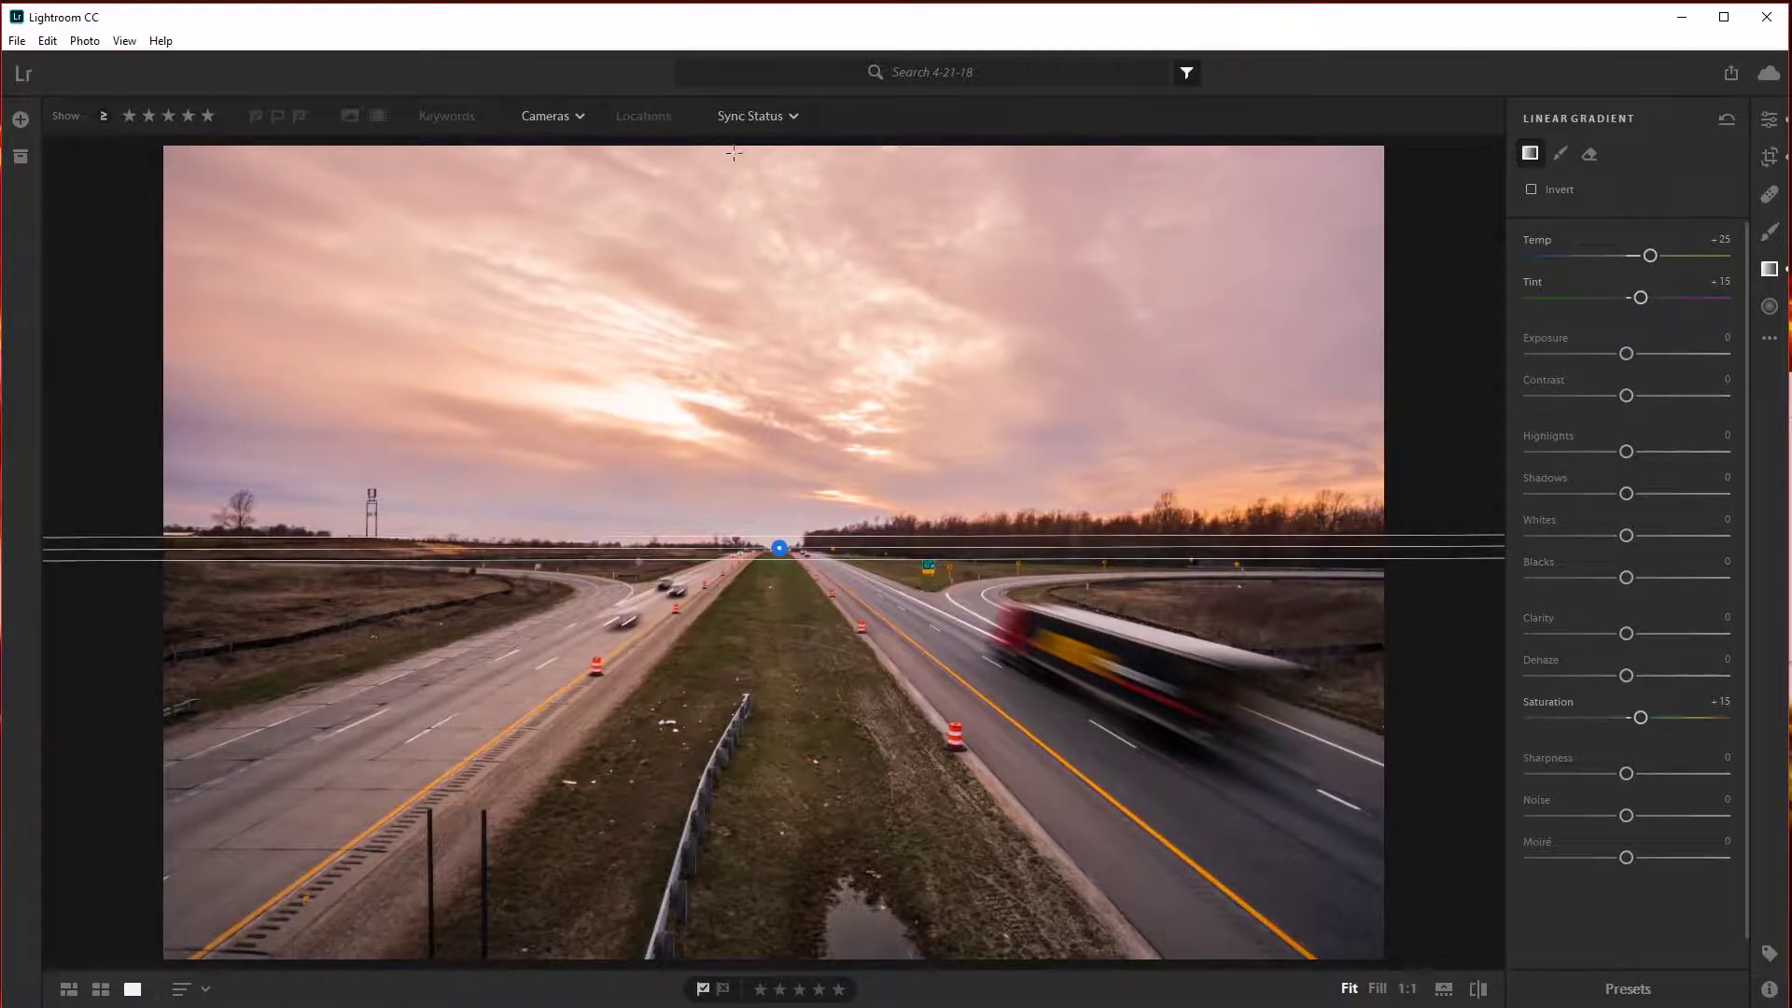
# Step: Add a second linear gradient over the sky and move it down to the horizon beside the first one
pyautogui.moveTo(745, 151)
pyautogui.mouseDown()
pyautogui.moveTo(761, 504)
pyautogui.moveTo(799, 612)
pyautogui.moveTo(796, 452)
pyautogui.moveTo(755, 428)
pyautogui.moveTo(751, 308)
pyautogui.mouseUp()
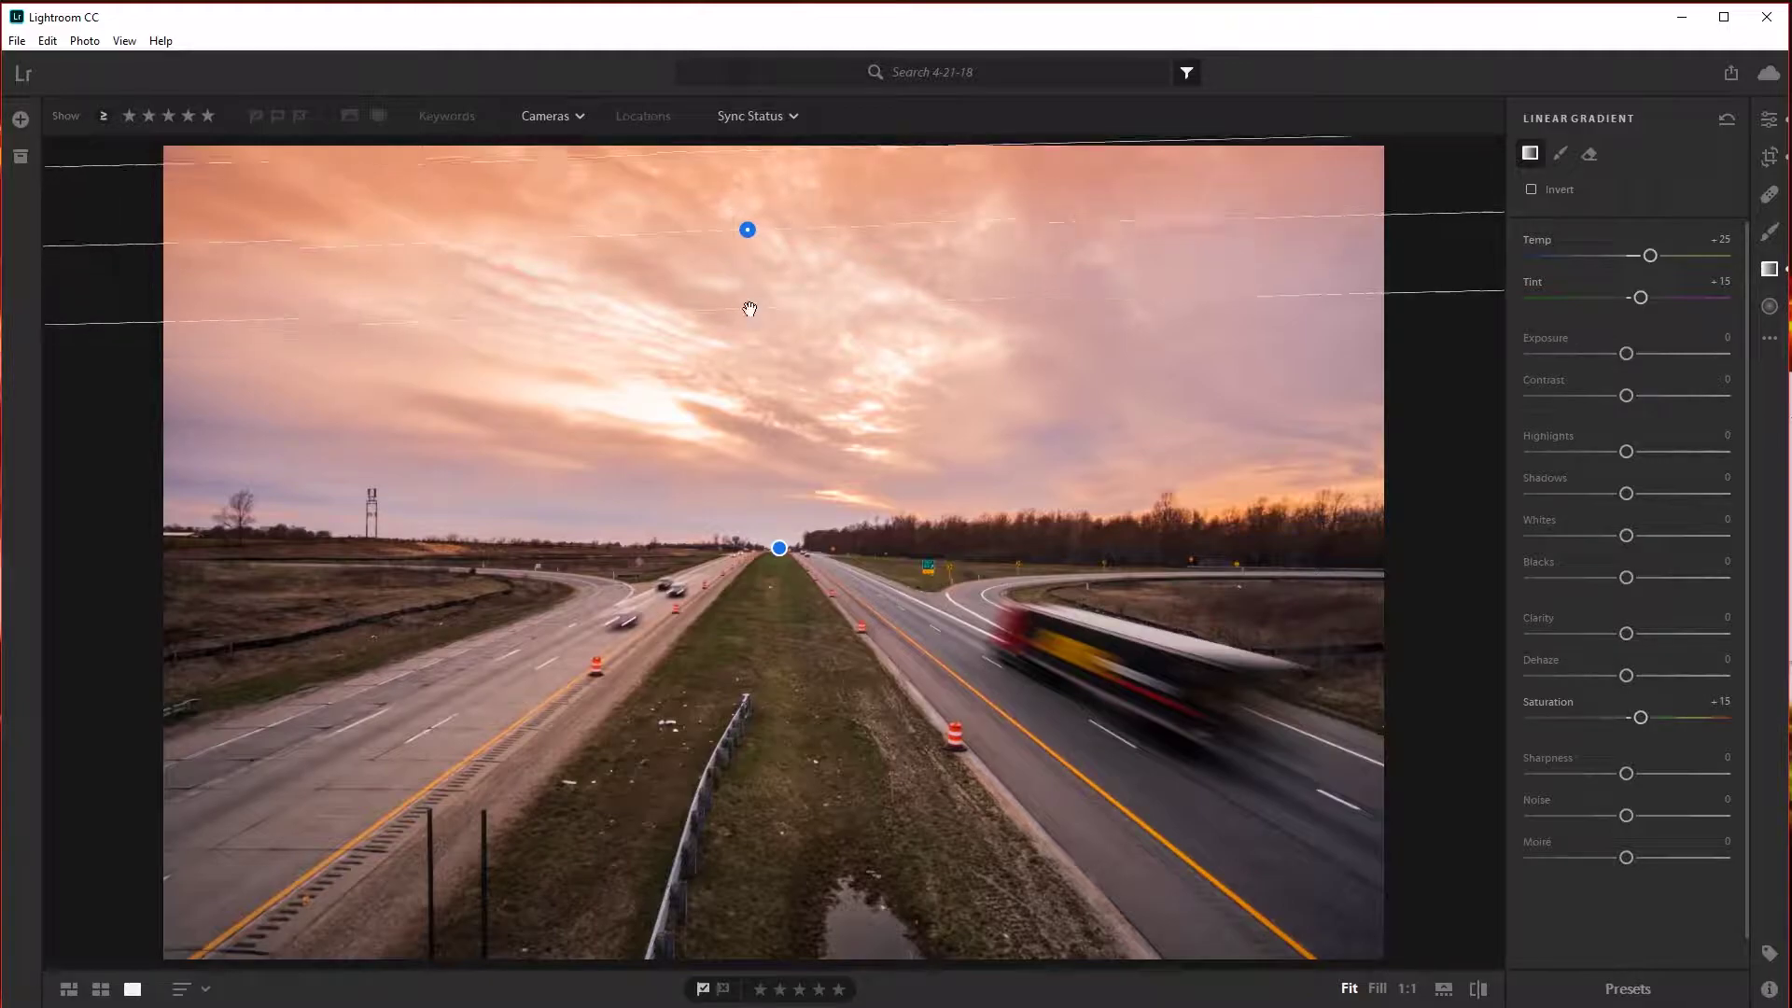
pyautogui.moveTo(748, 230); pyautogui.dragTo(773, 525)
pyautogui.moveTo(780, 607); pyautogui.dragTo(773, 572)
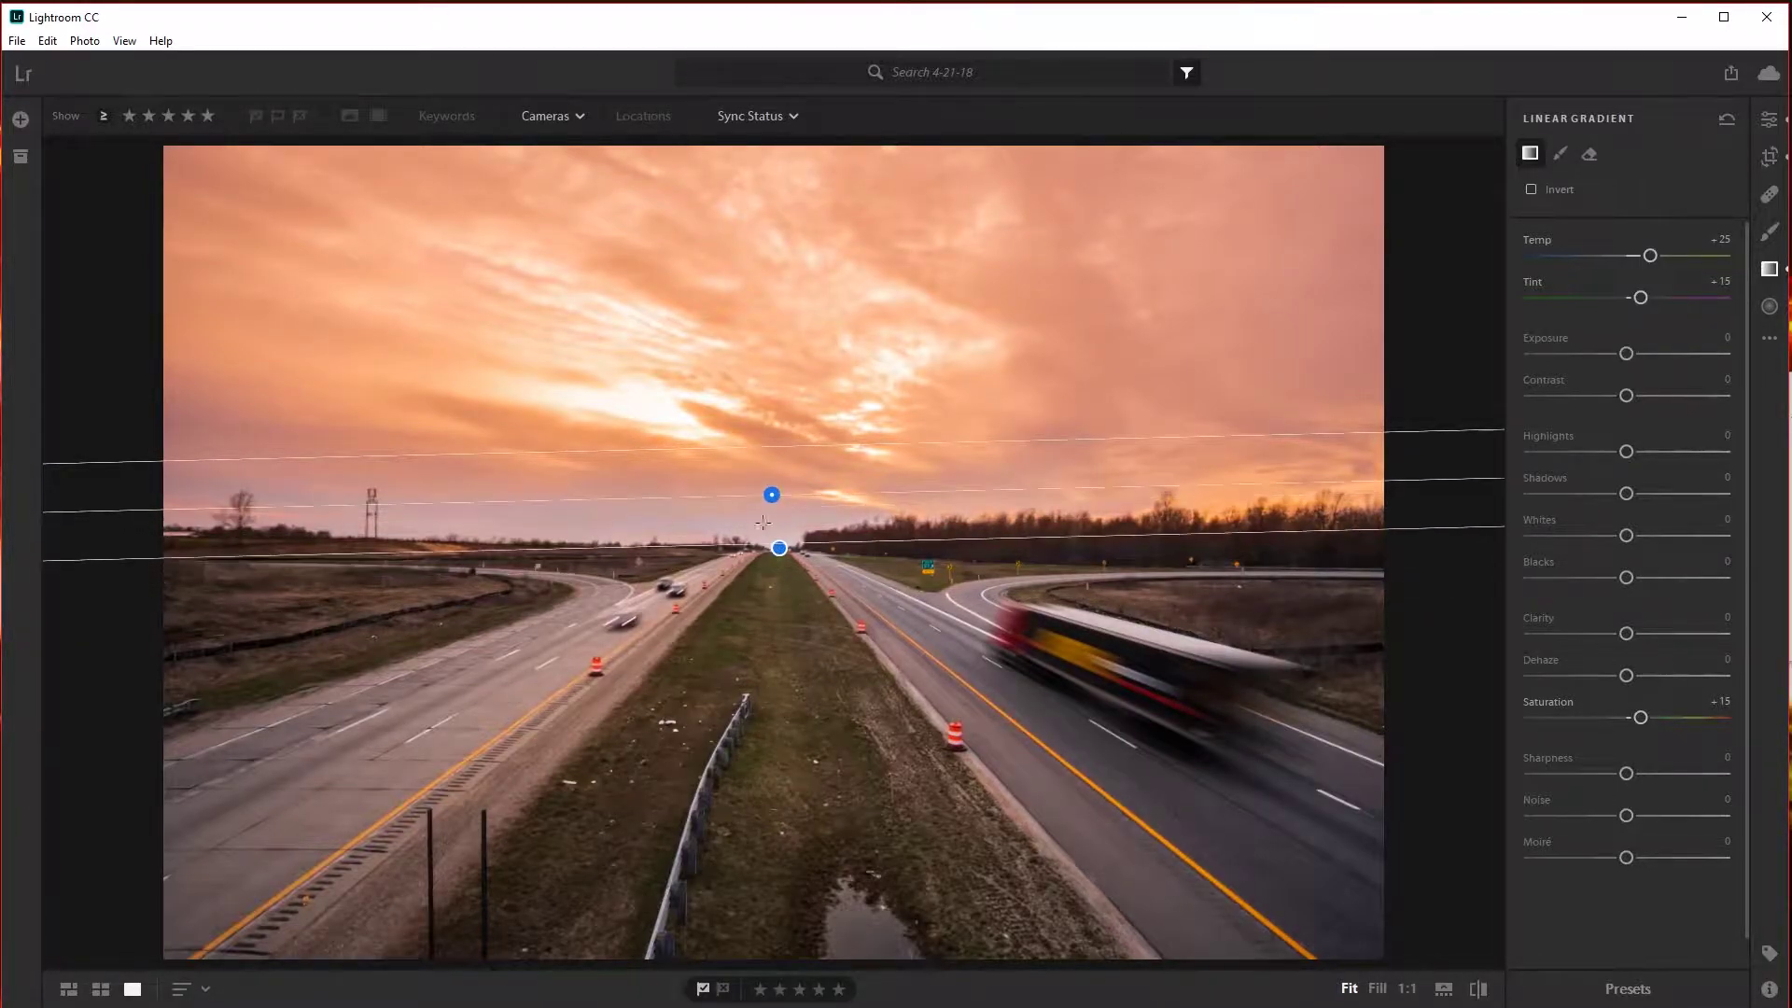
pyautogui.moveTo(771, 501); pyautogui.dragTo(782, 534)
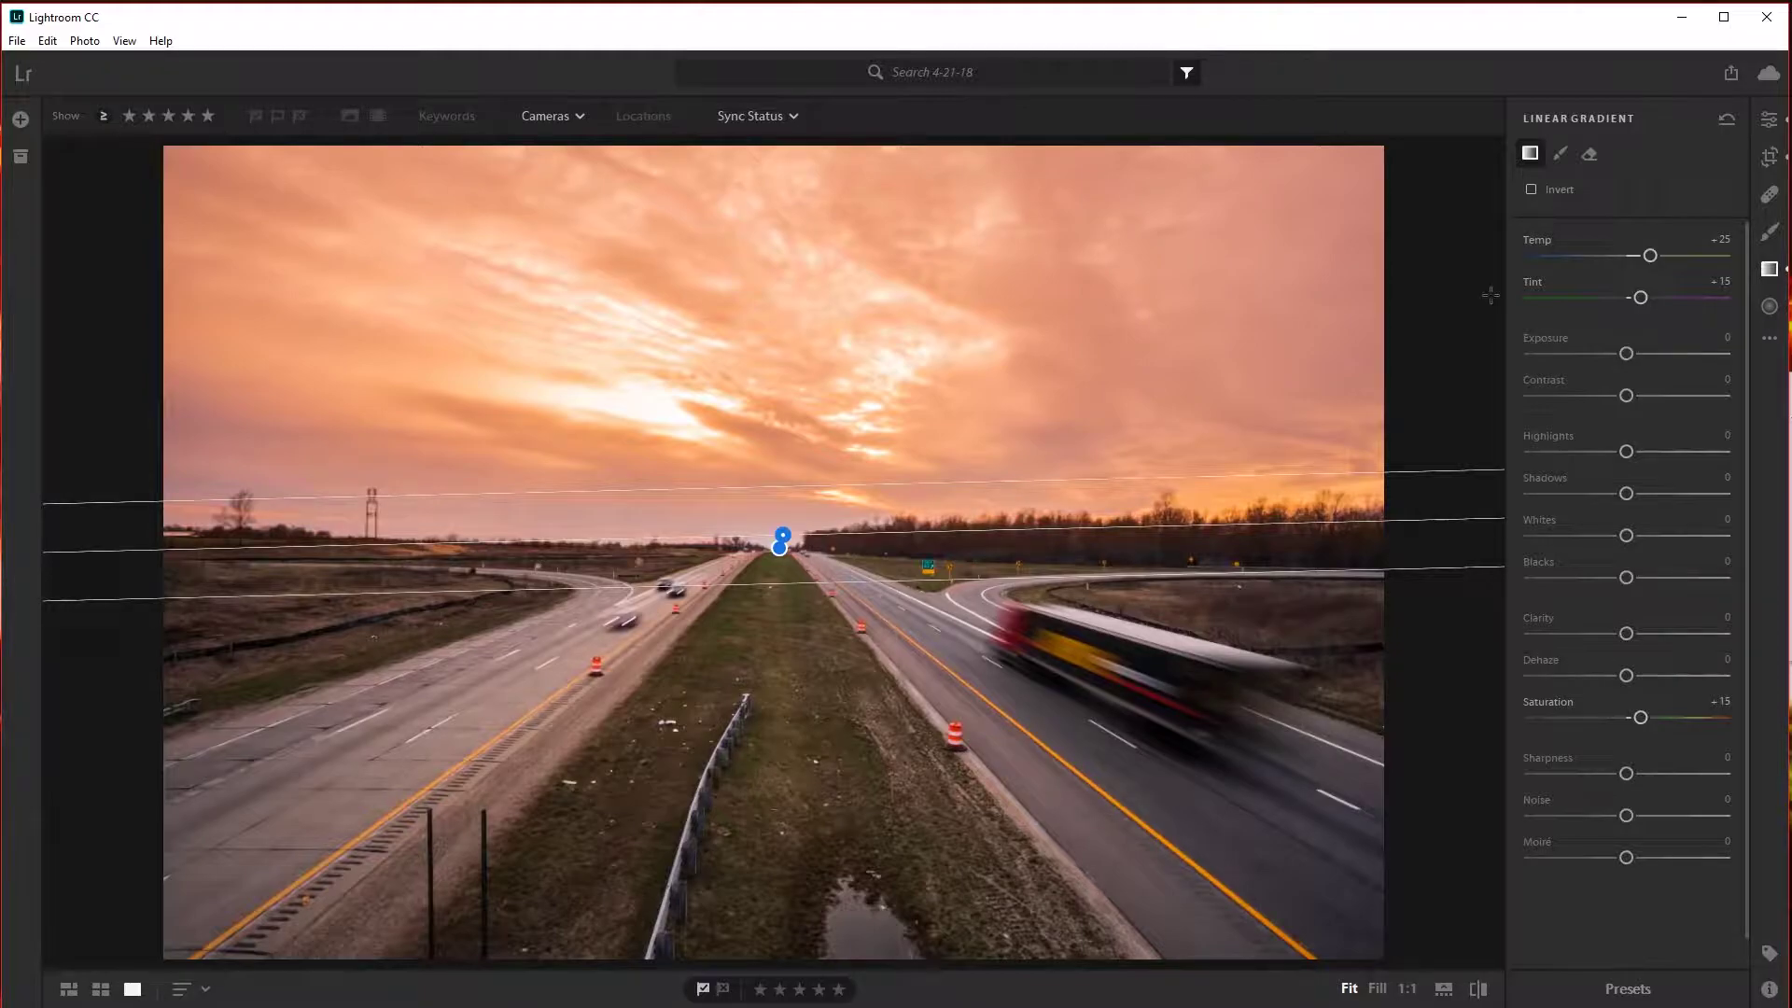
# Step: Set the second sky gradient to Temp 18 and Tint 7
pyautogui.click(1724, 241)
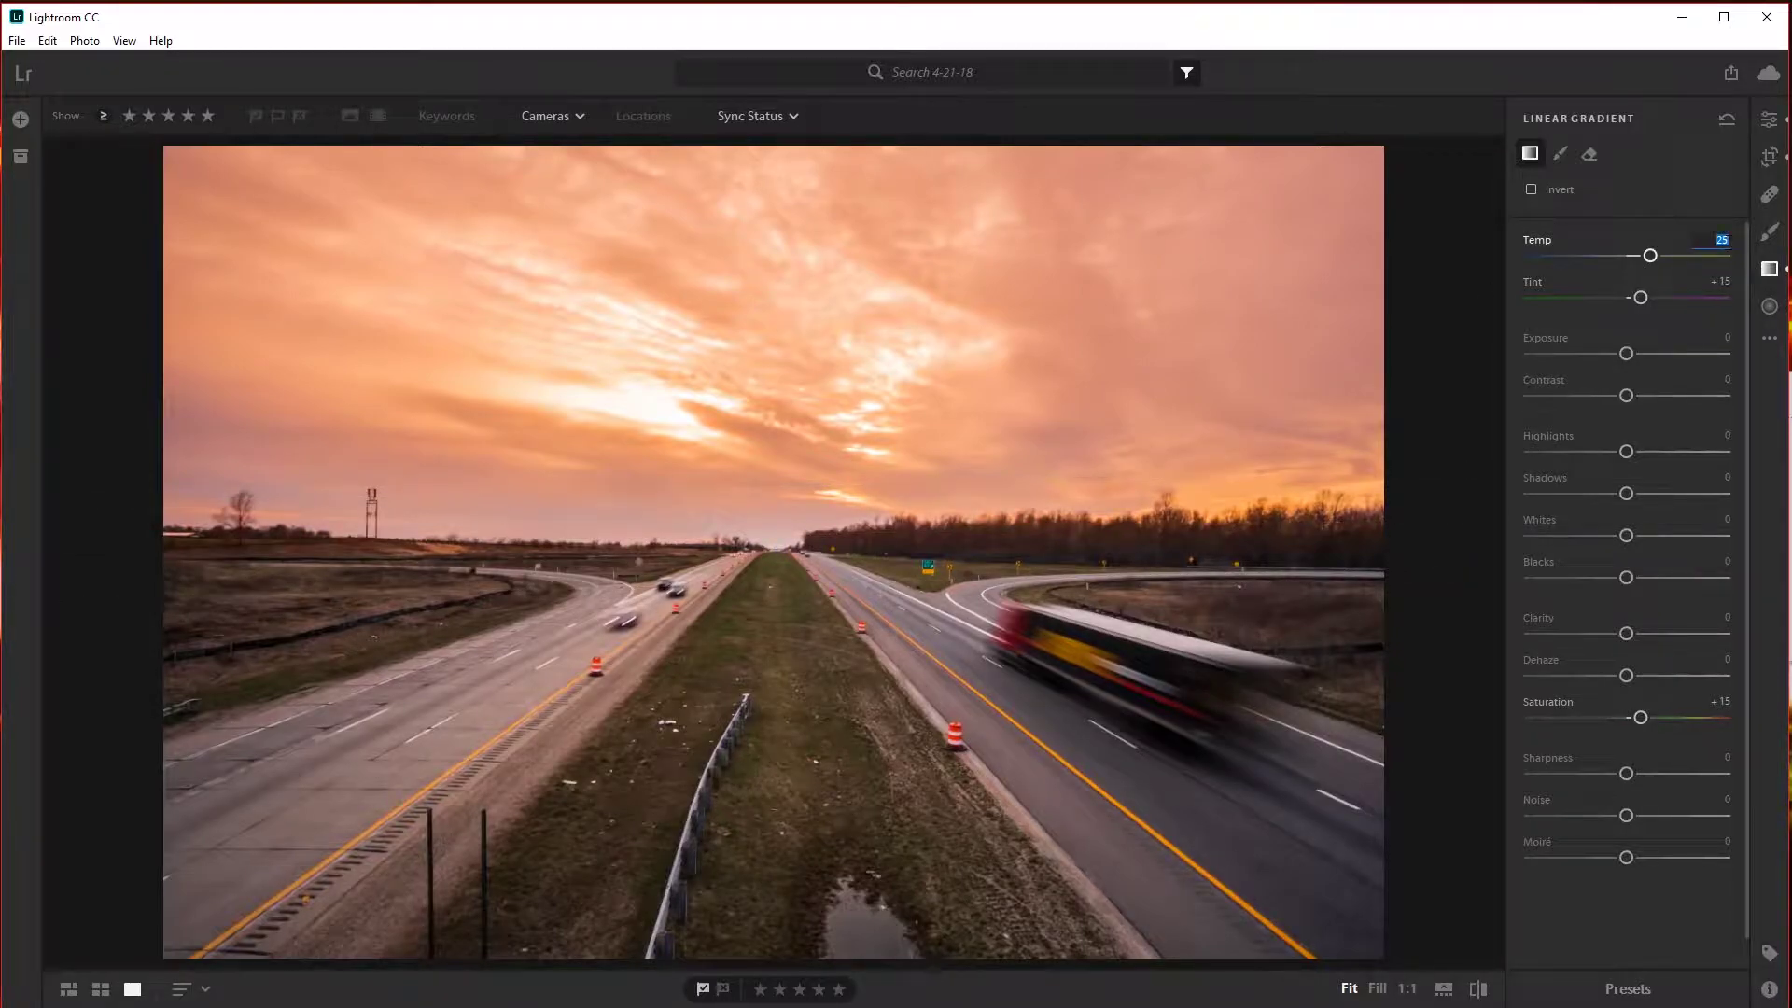
pyautogui.write('18')
pyautogui.press('Tab')
pyautogui.write('7')
pyautogui.press('Return')
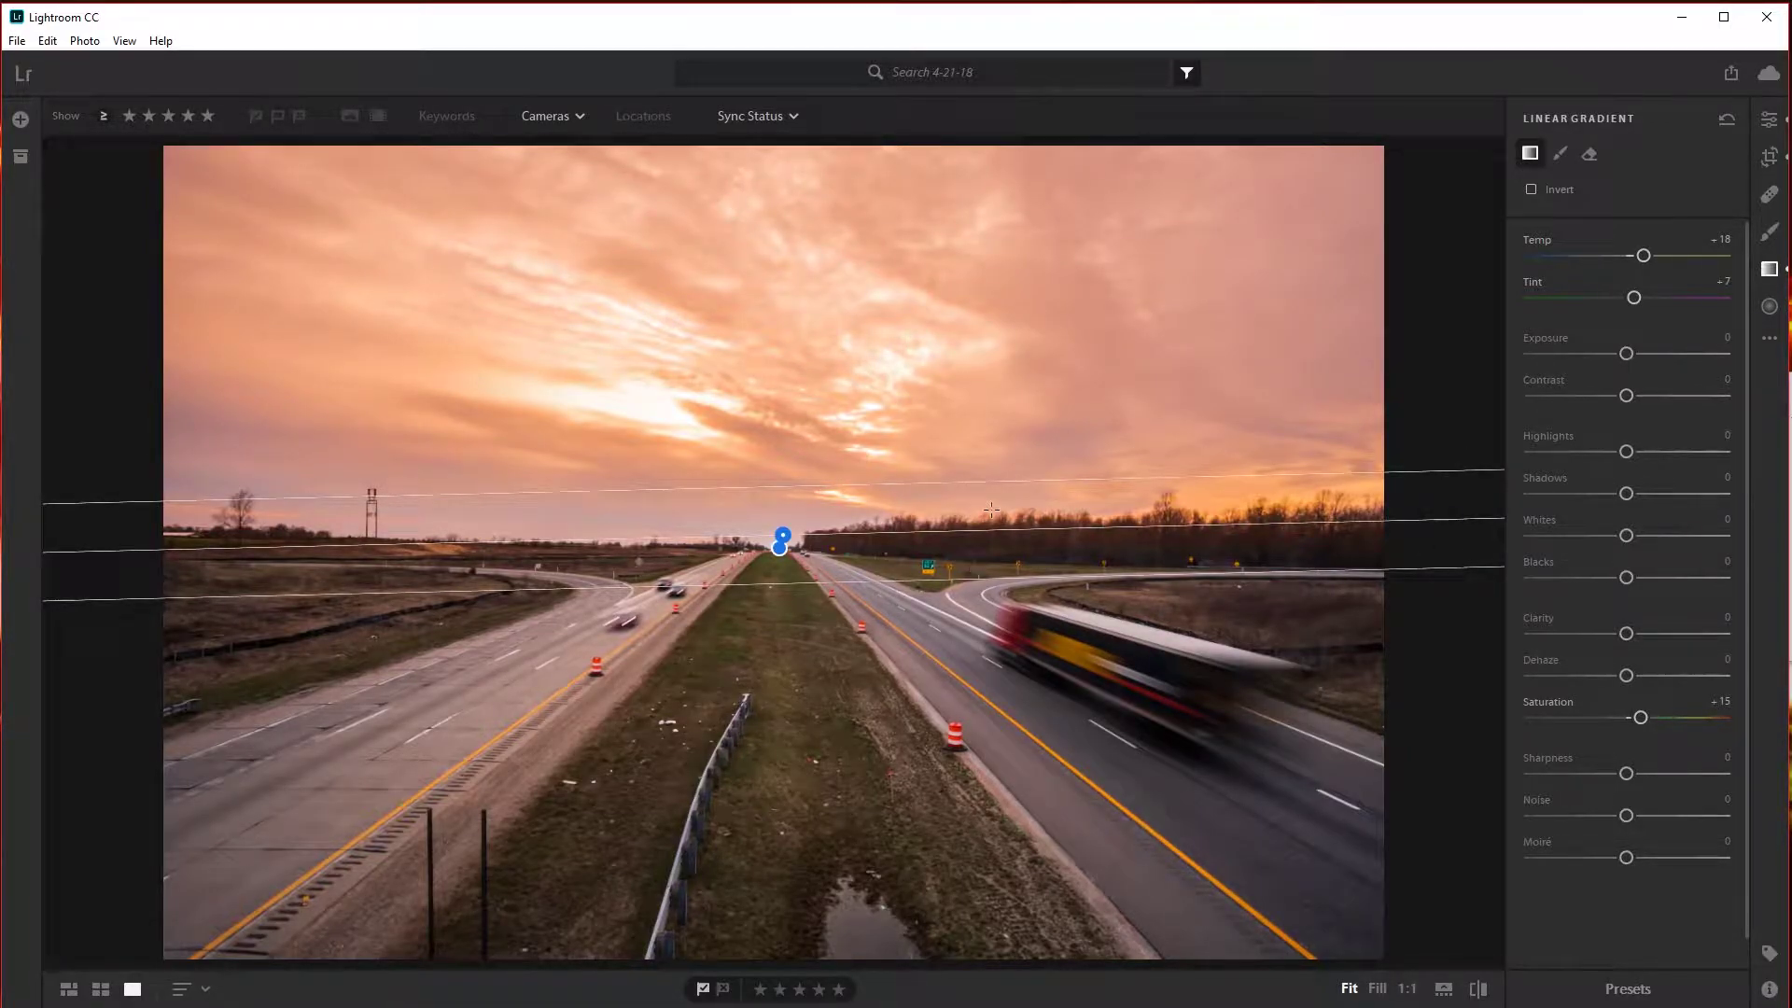
# Step: Compare the edit with the original photo and set the second sky gradient's Saturation to 10
pyautogui.press('\\')
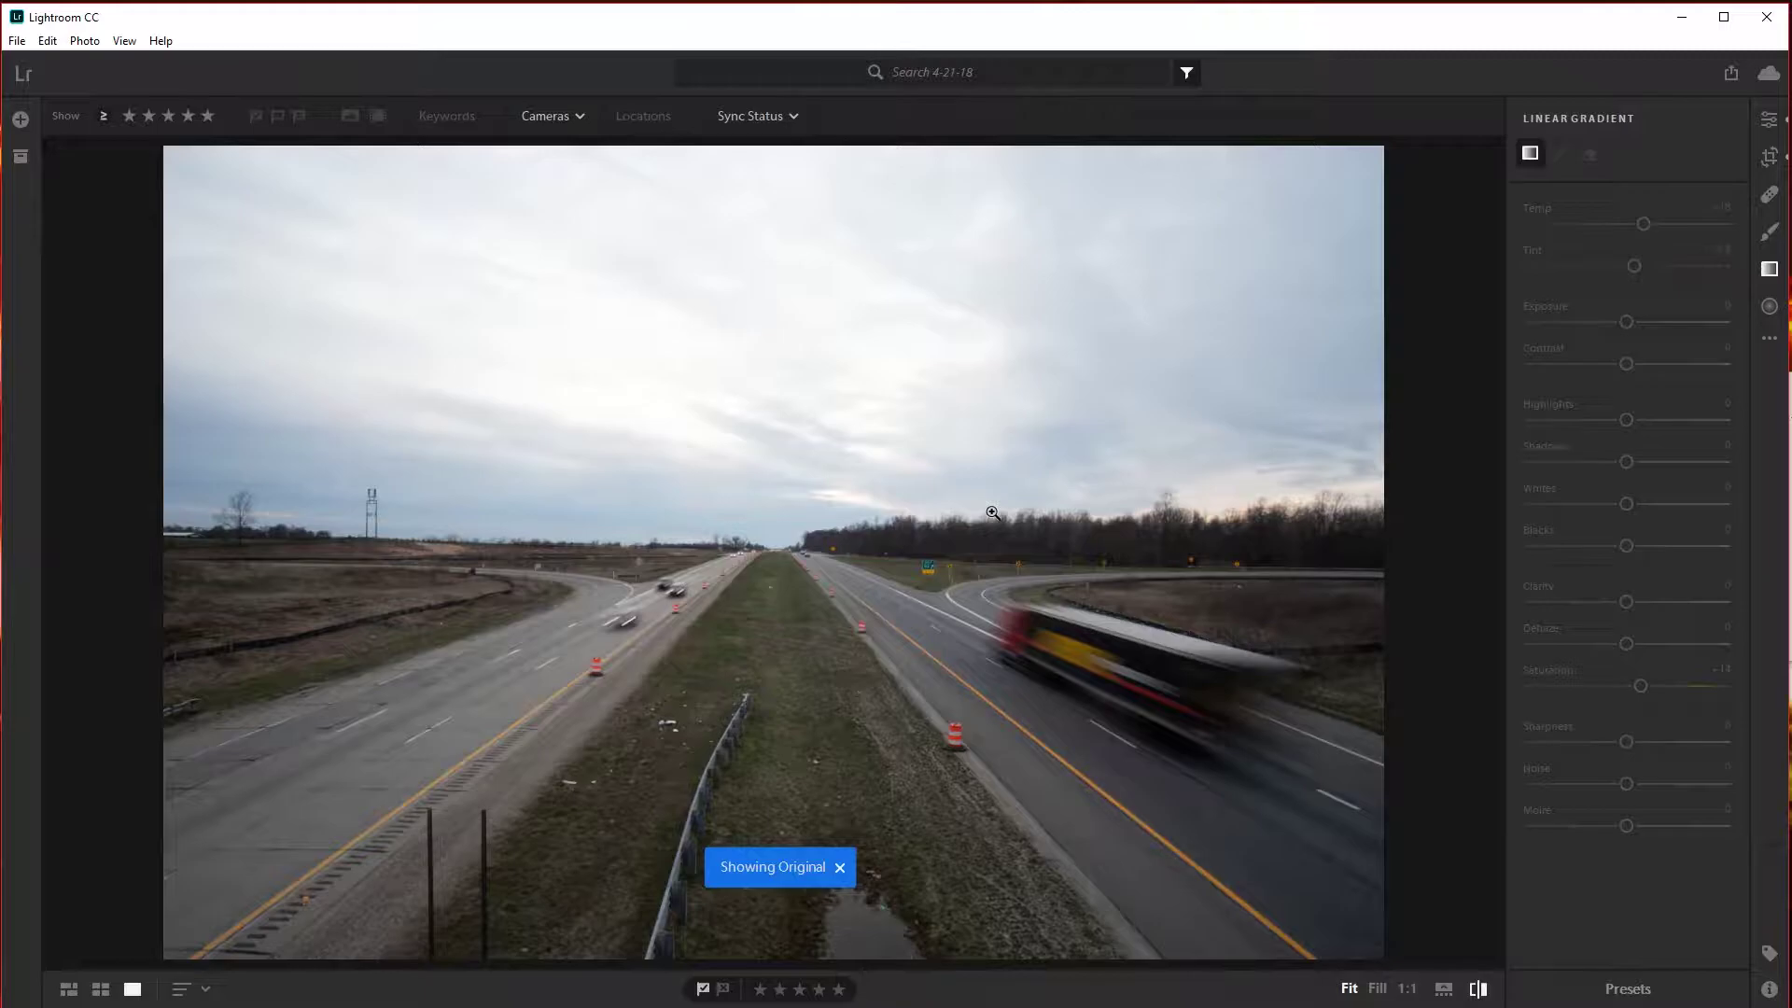
pyautogui.press('\\')
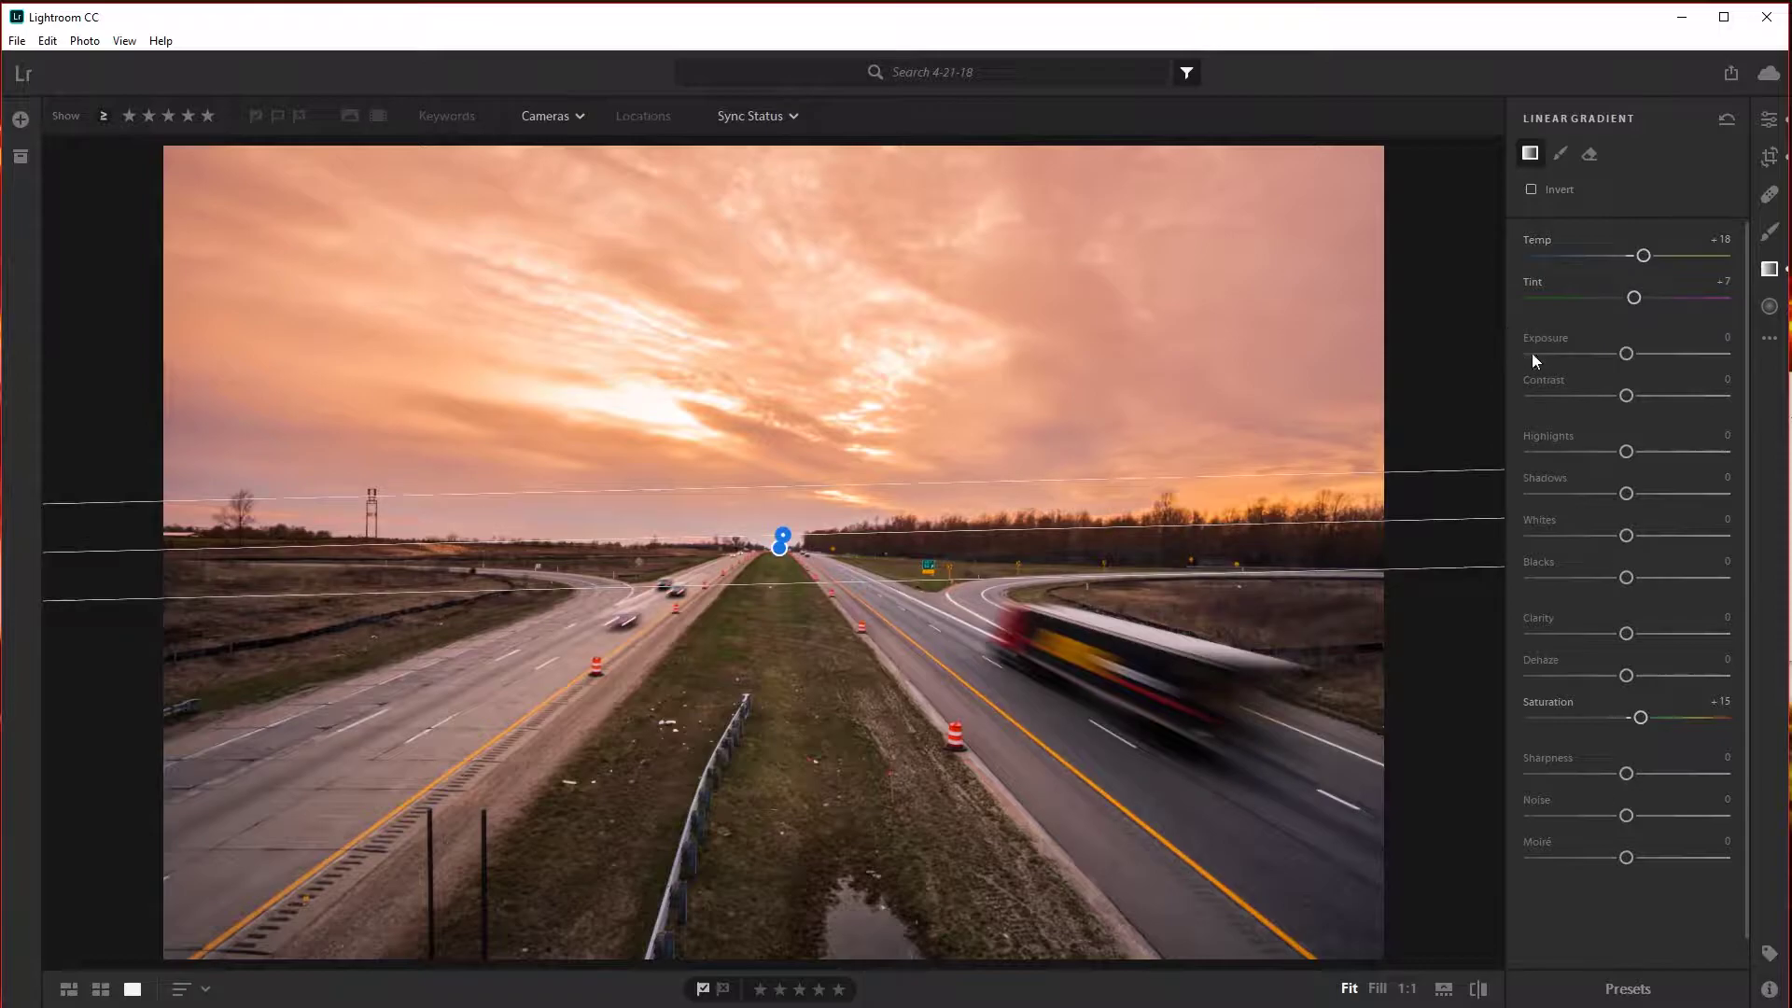
pyautogui.click(1713, 702)
pyautogui.write('10')
pyautogui.press('Return')
# Step: Open the photo's information and inspect the unedited original, including a 1:1 view near the horizon
pyautogui.click(1769, 988)
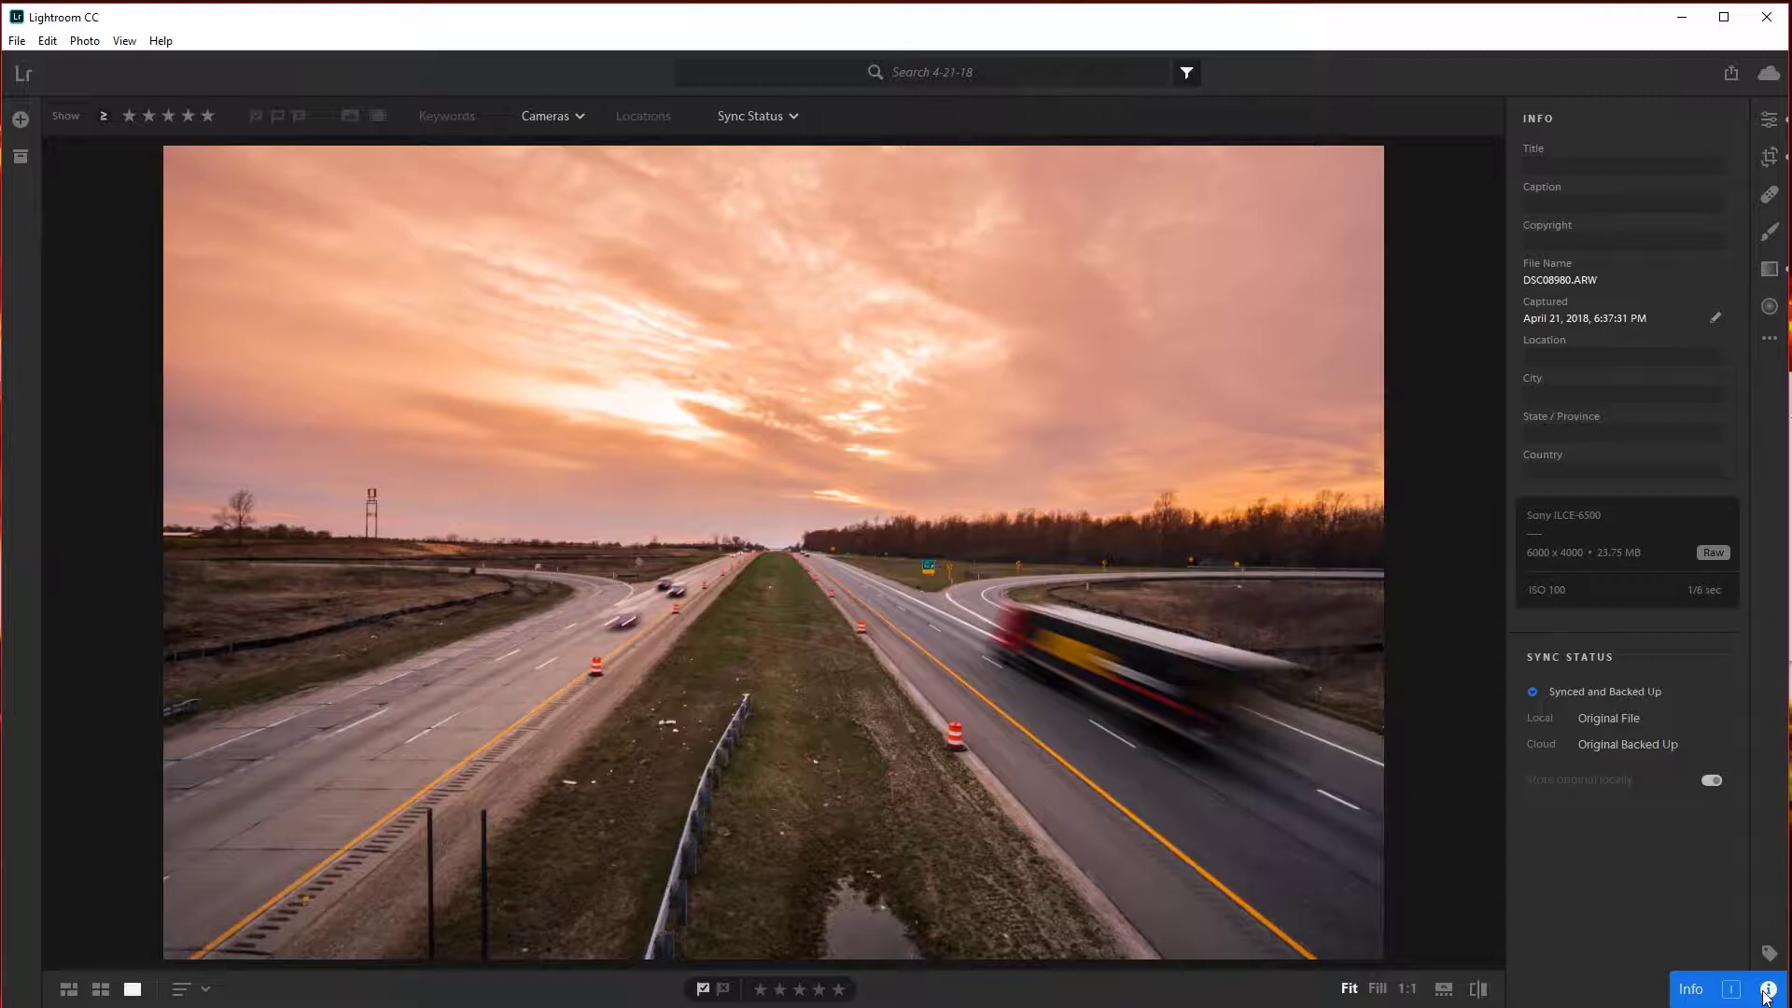
pyautogui.press('\\')
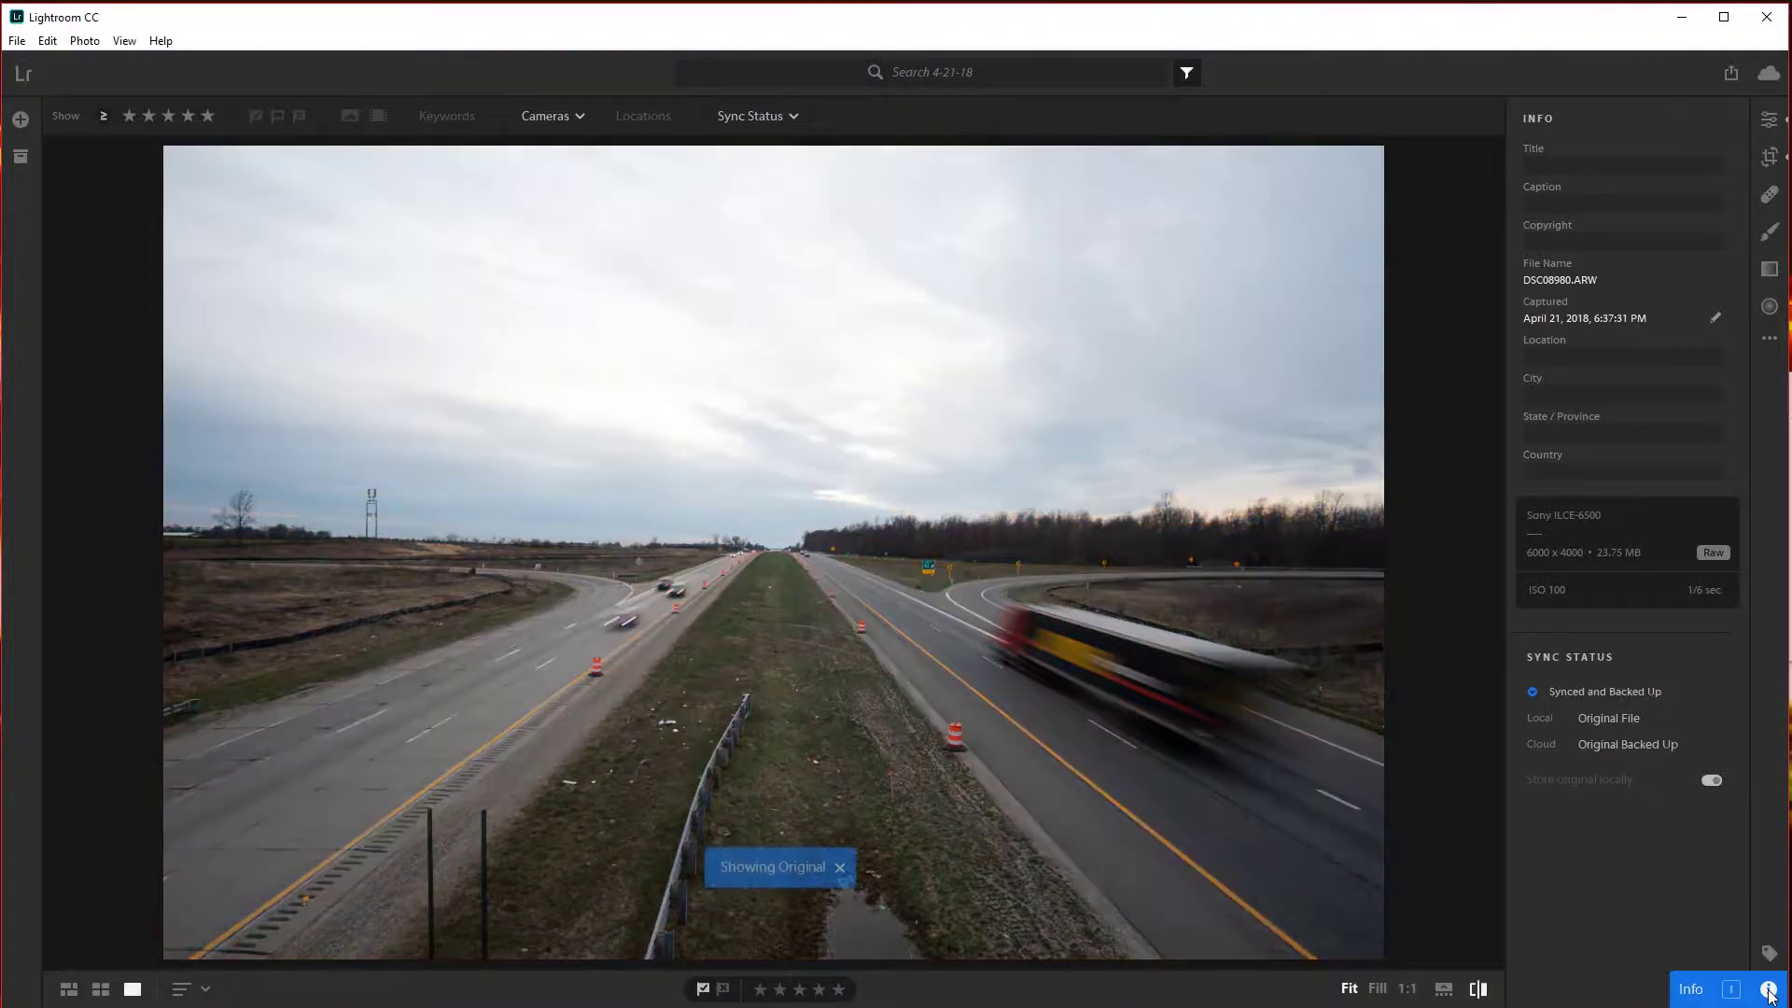
pyautogui.click(852, 494)
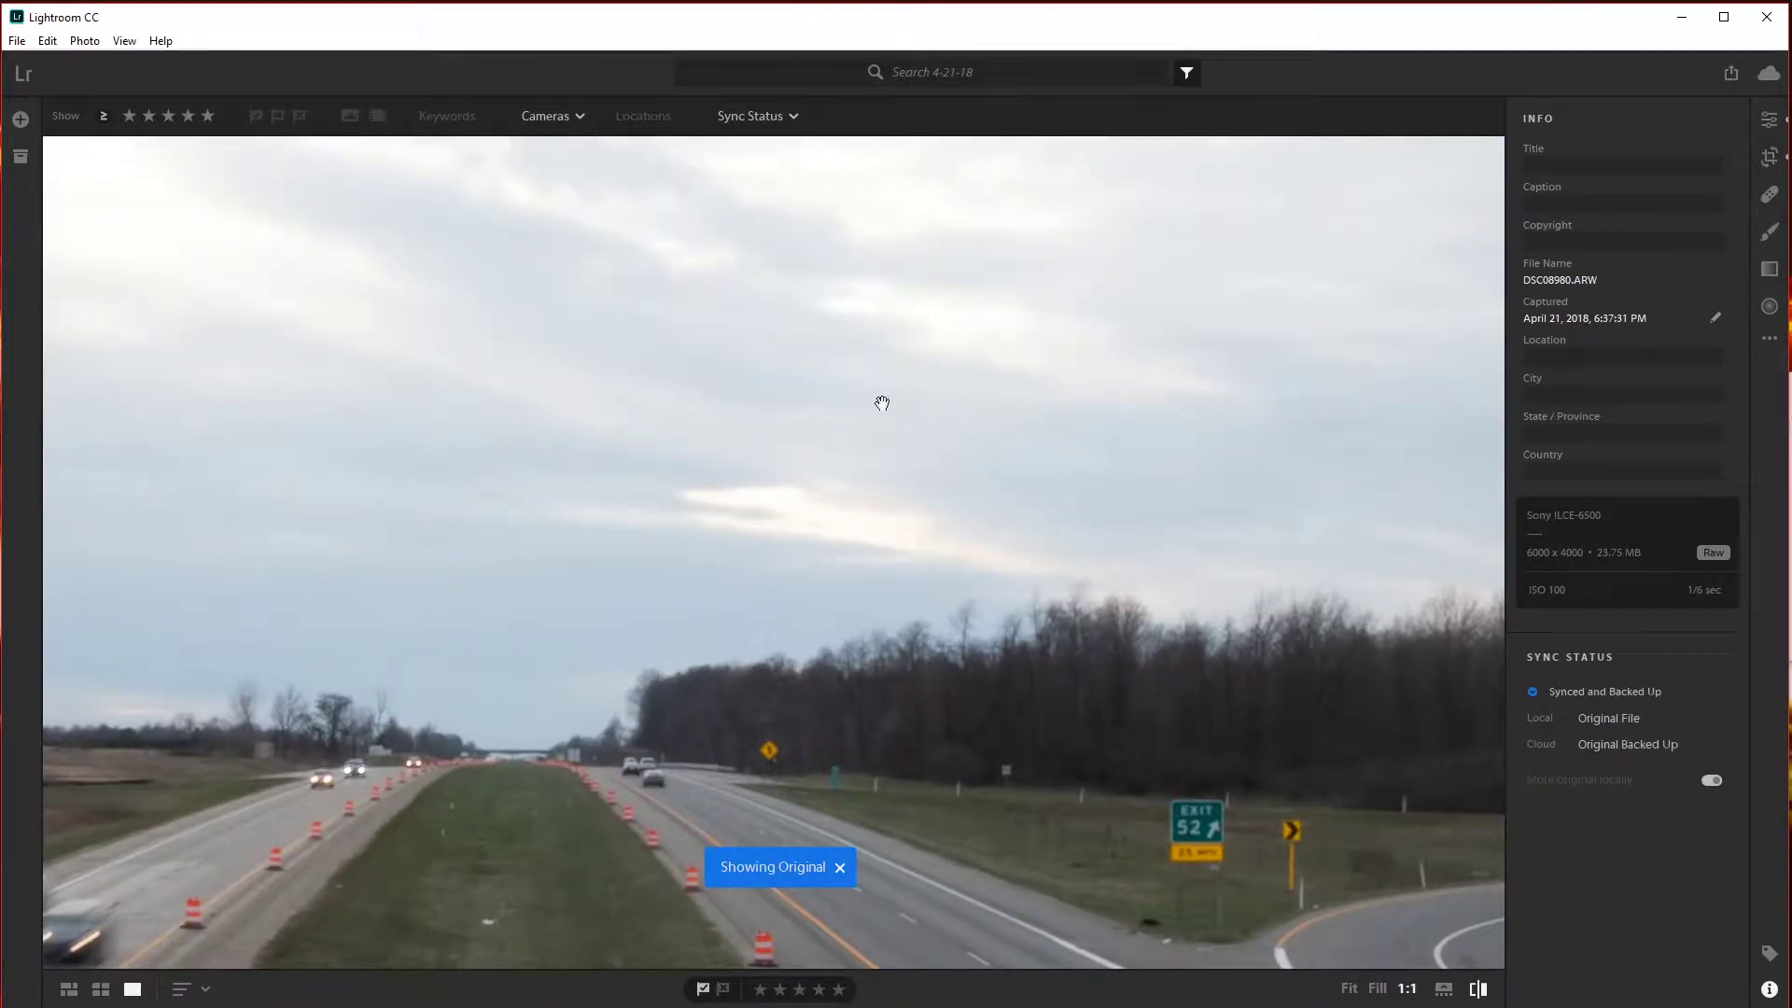
pyautogui.click(824, 538)
pyautogui.press('\\')
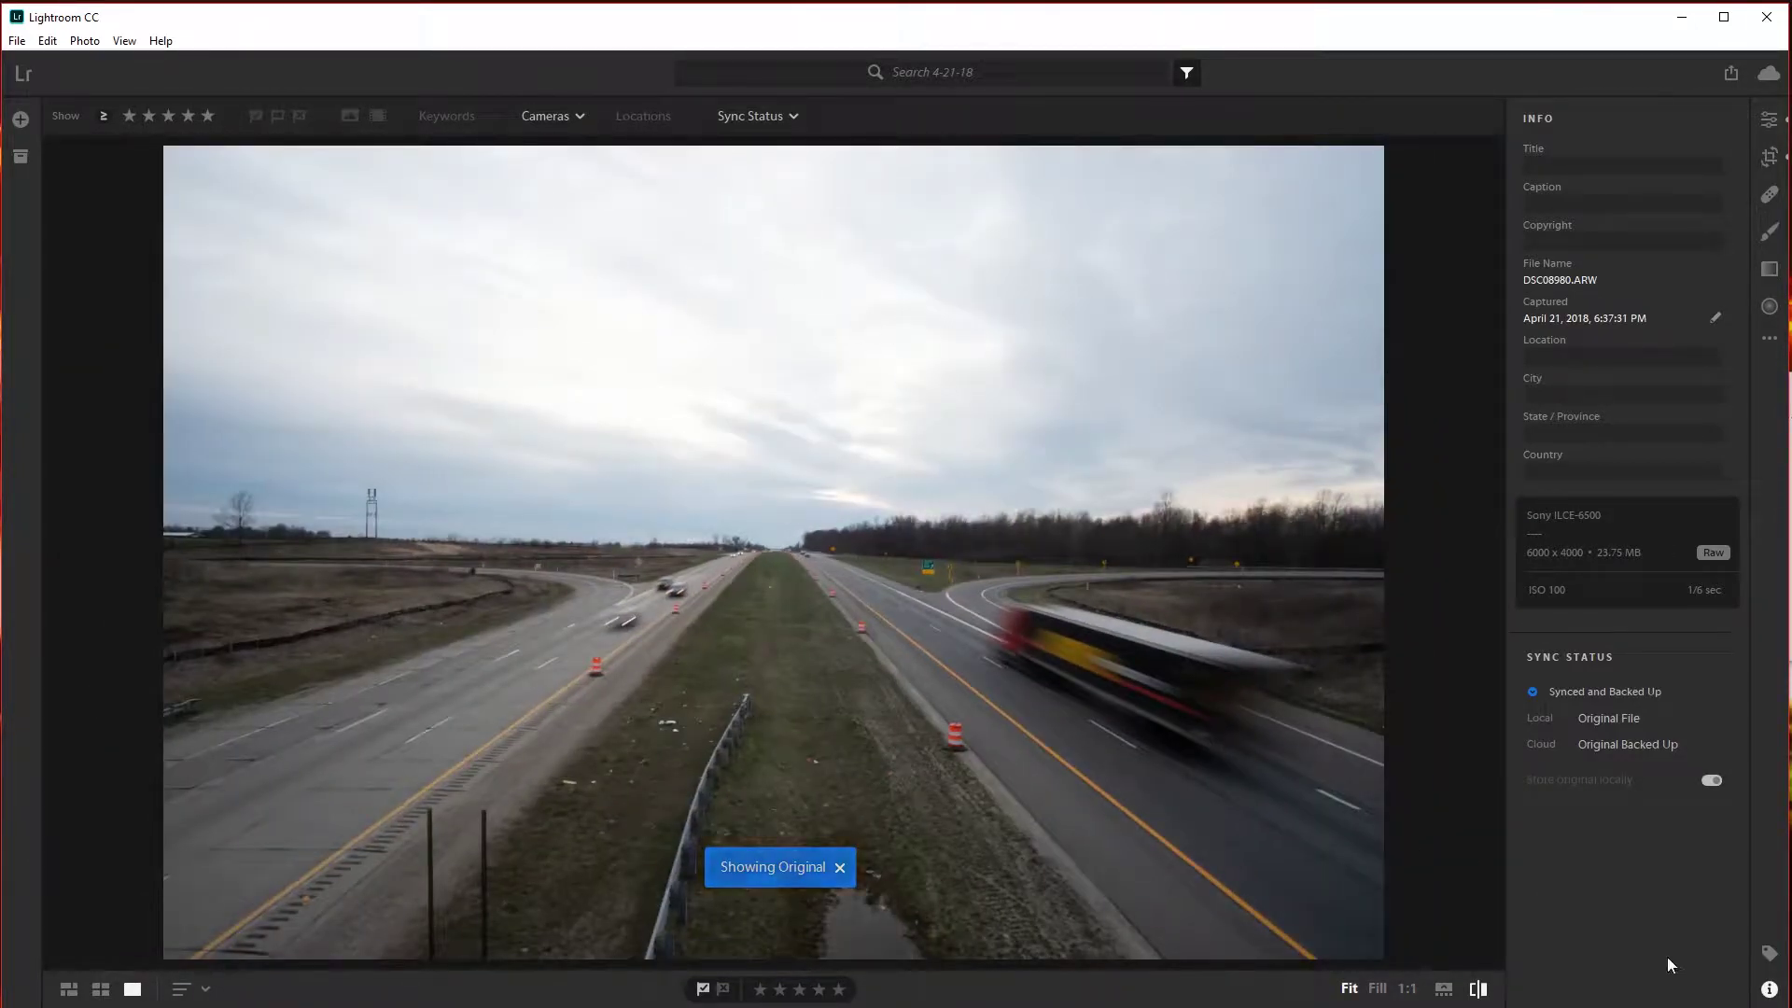
# Step: Toggle between the original and the edited photo to compare them, and close the photo's information
pyautogui.press('\\')
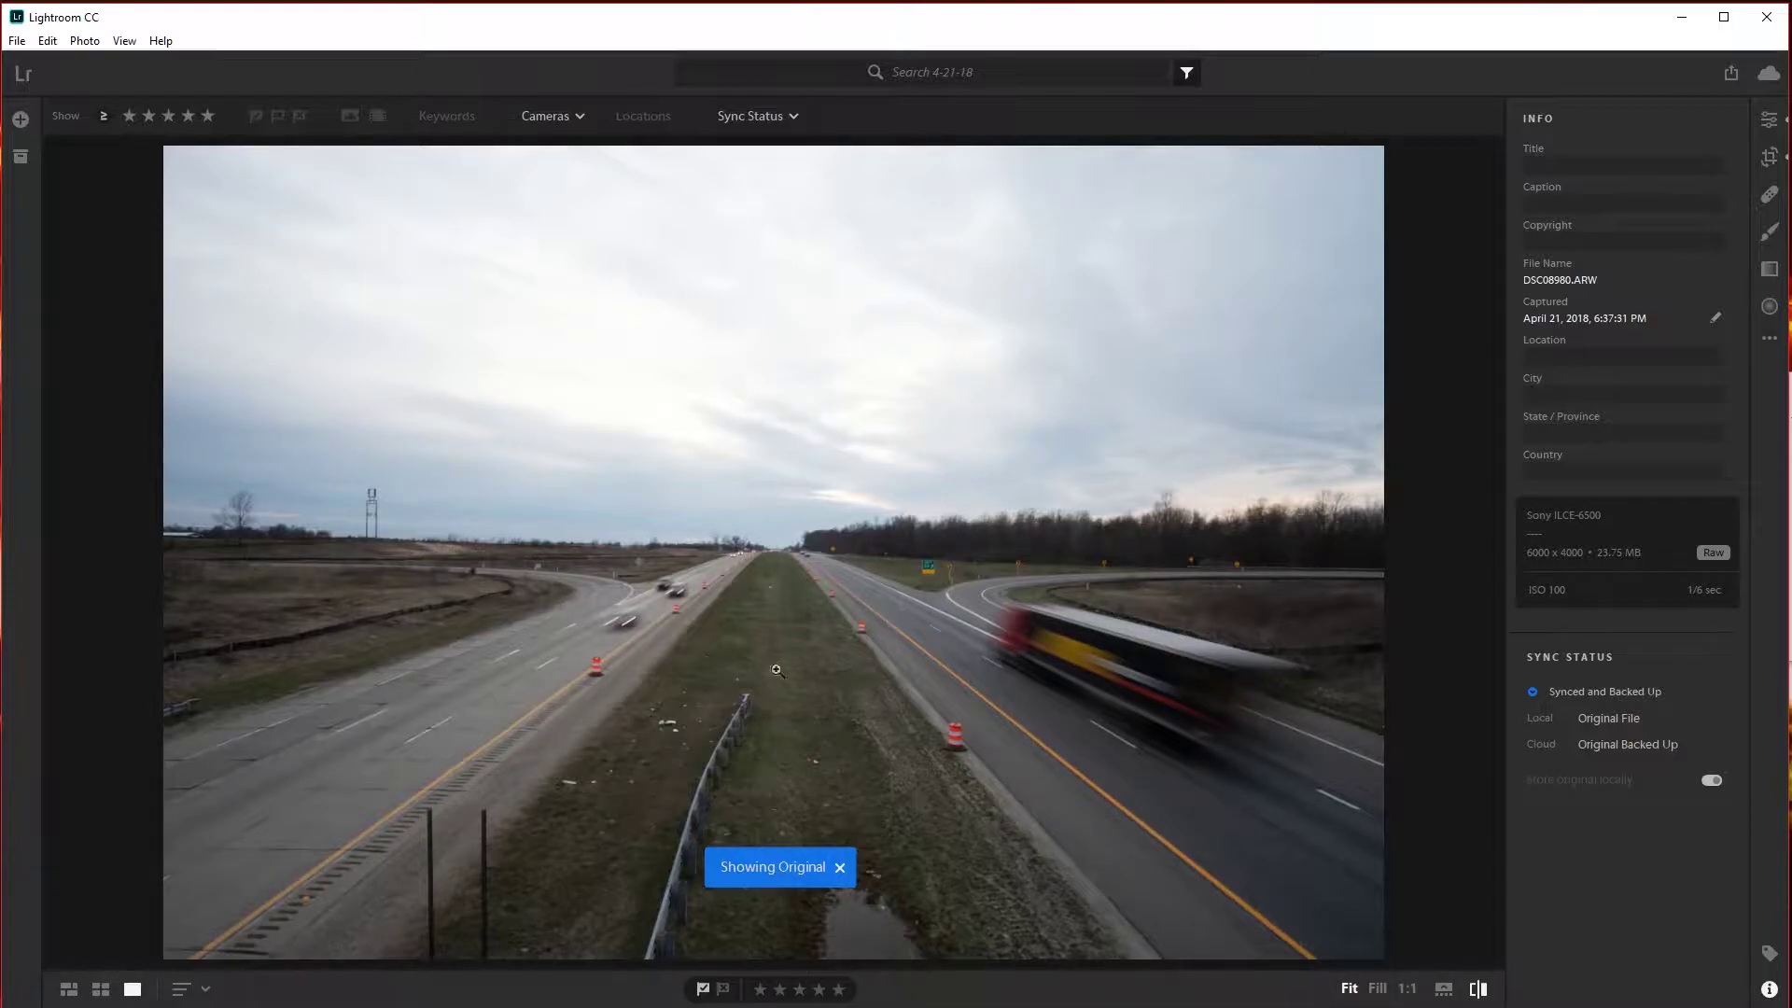
pyautogui.press('\\')
pyautogui.press('\\')
pyautogui.press('\\')
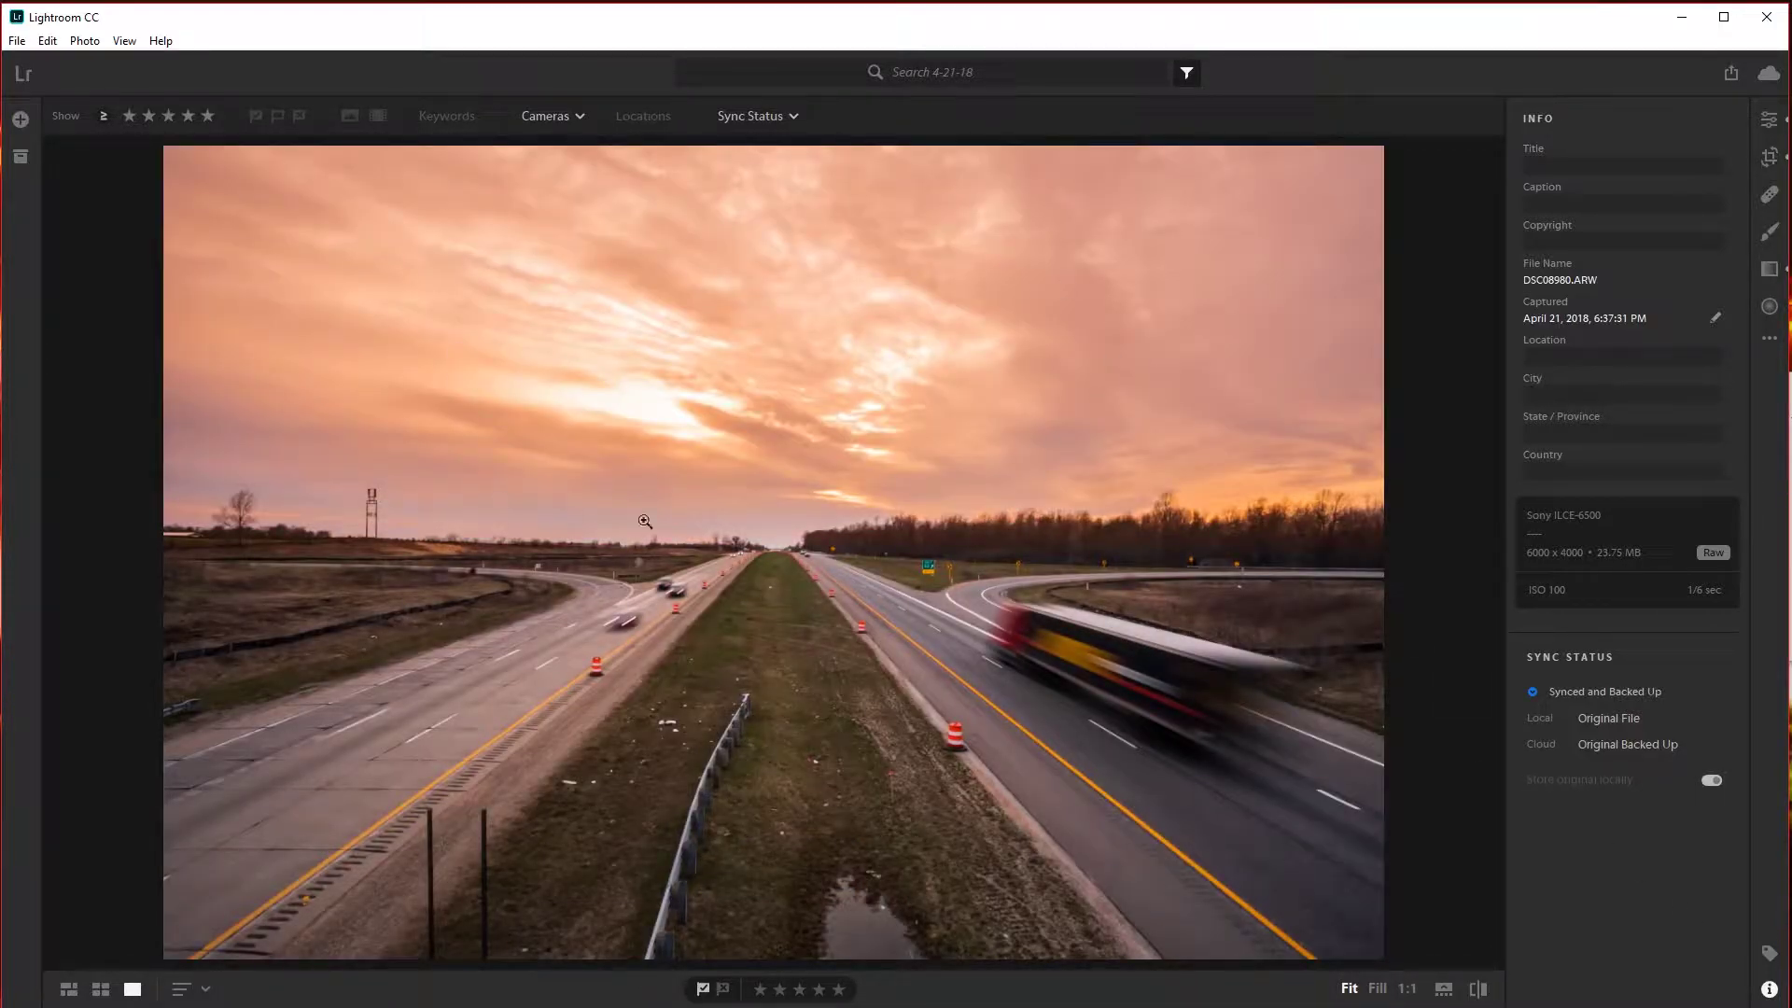
pyautogui.press('\\')
pyautogui.press('\\')
pyautogui.click(1770, 990)
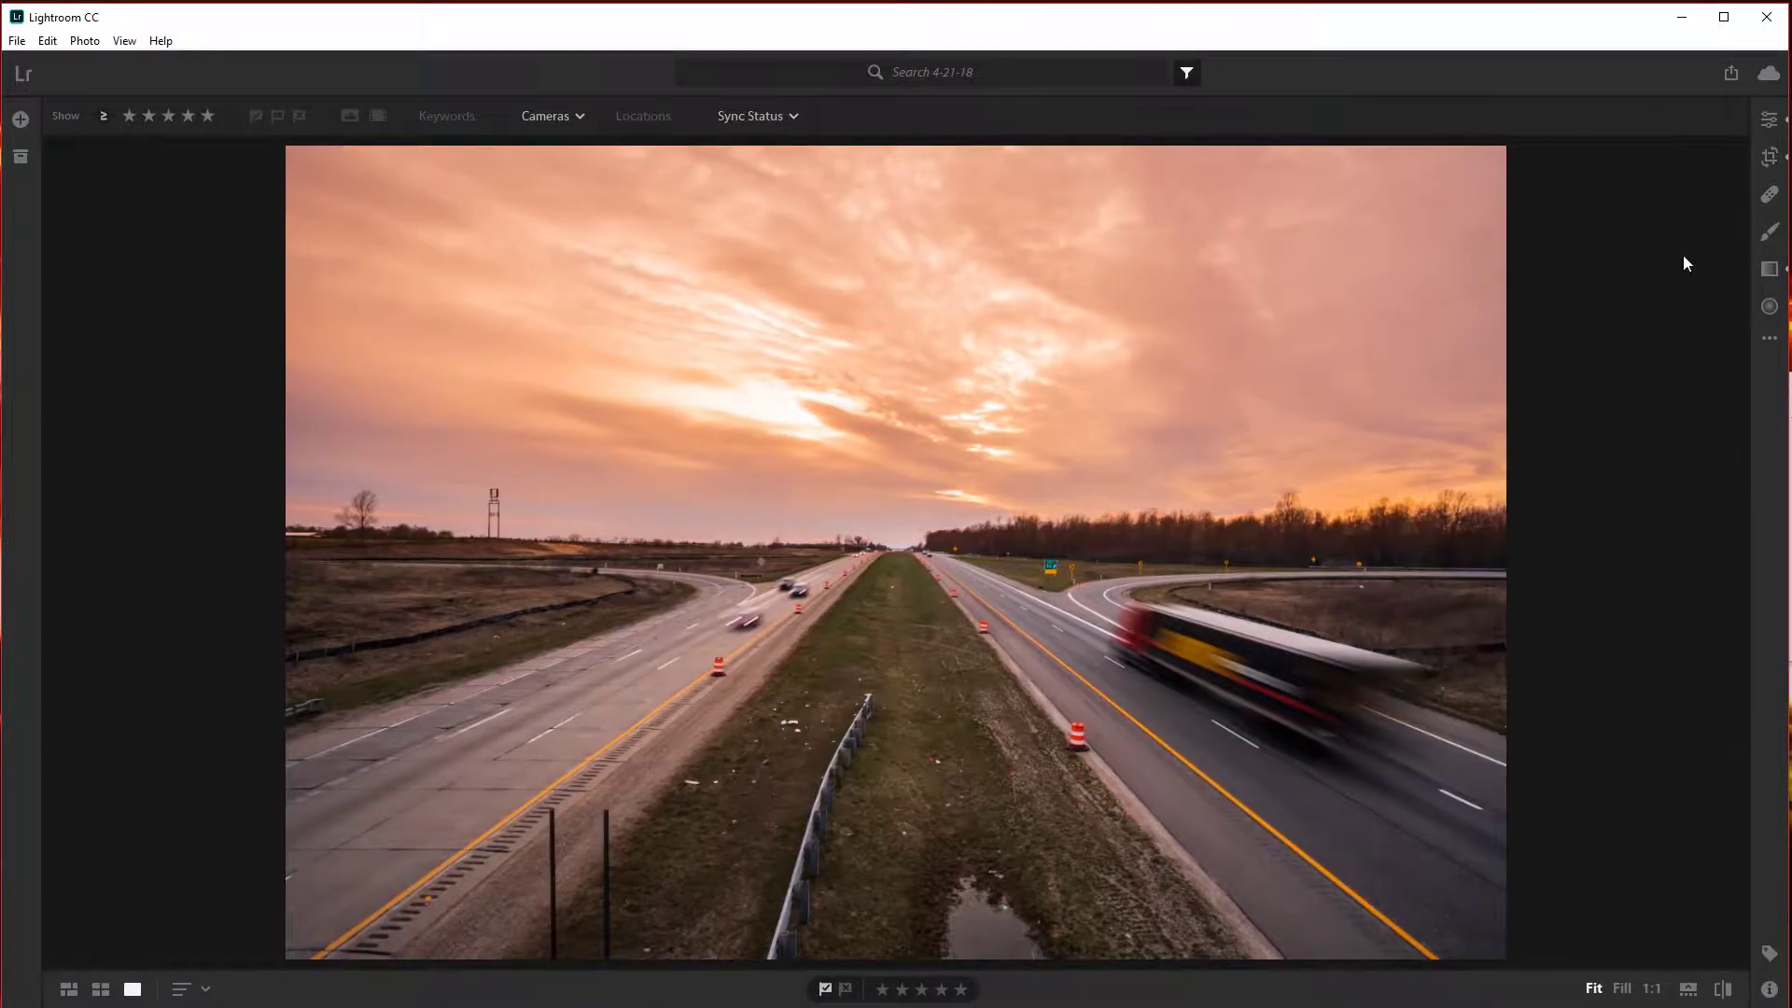
# Step: Set the photo's overall color adjustments to Vibrance 25 and Saturation 5, and collapse the color settings
pyautogui.click(1770, 120)
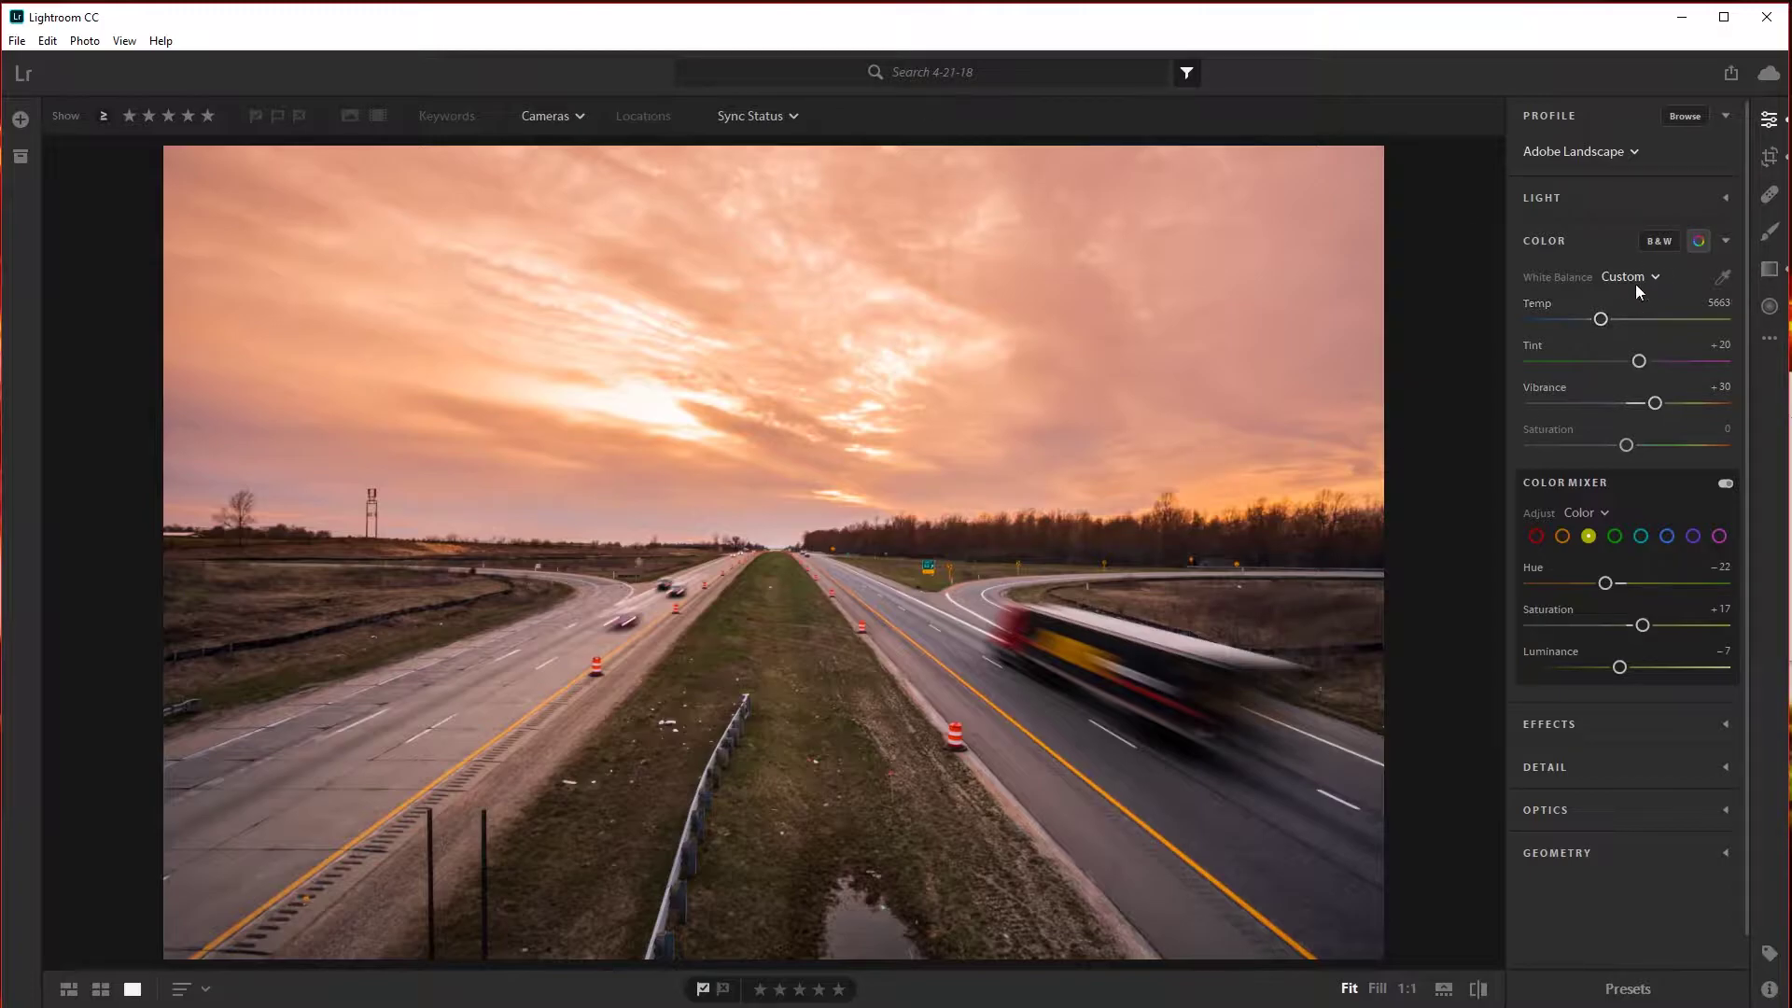
pyautogui.click(1720, 387)
pyautogui.write('25')
pyautogui.press('Return')
pyautogui.click(1723, 429)
pyautogui.write('5')
pyautogui.press('Return')
pyautogui.click(1577, 239)
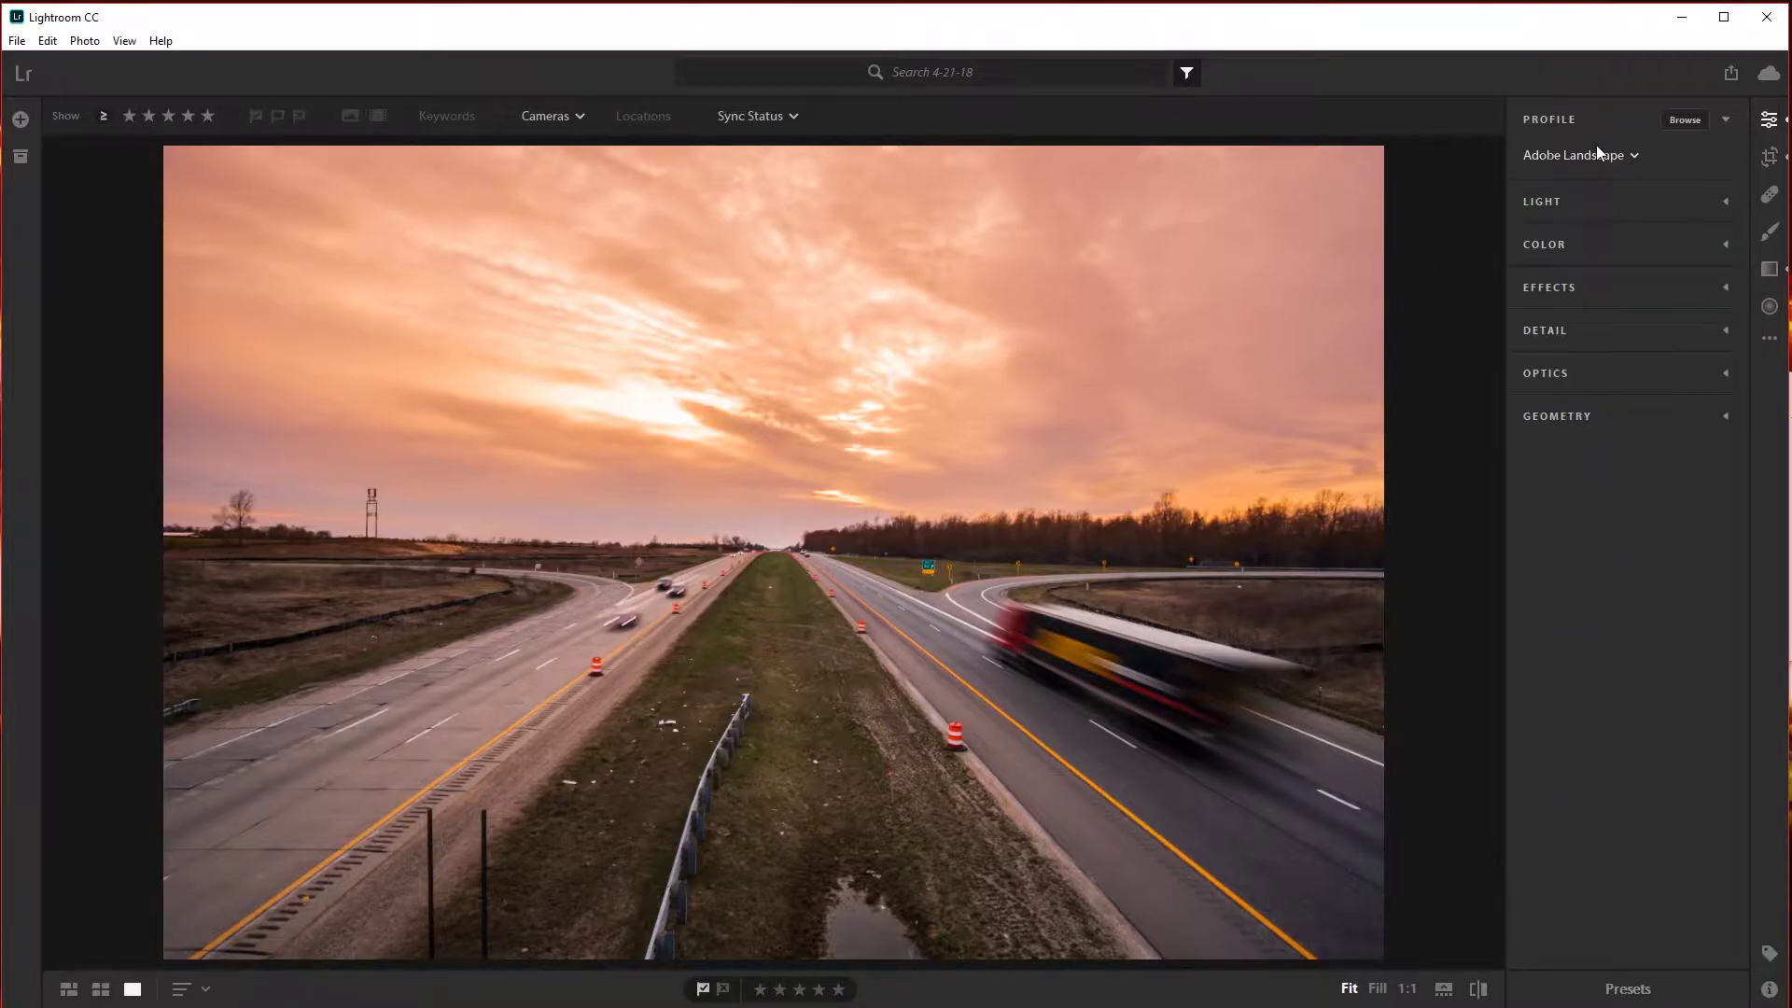
# Step: Preview alternative color profiles such as Adobe Standard on the photo and keep Adobe Landscape
pyautogui.click(1587, 153)
pyautogui.click(1451, 312)
pyautogui.click(1582, 158)
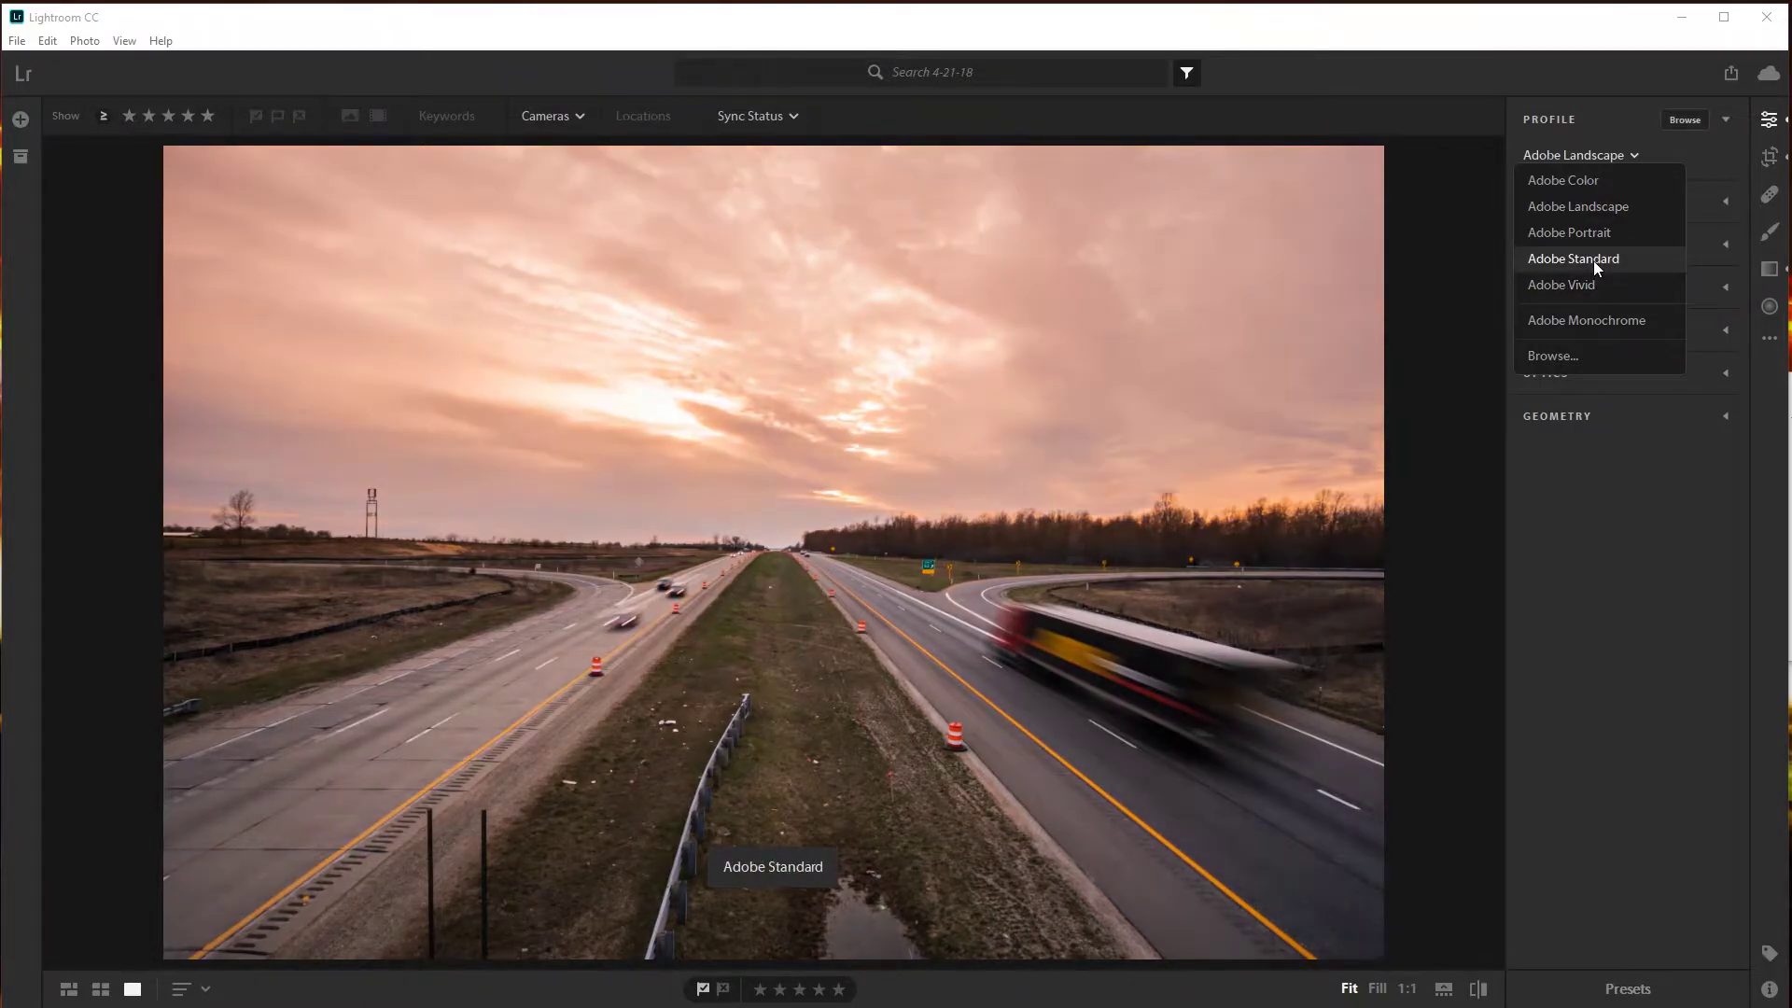
pyautogui.click(1599, 213)
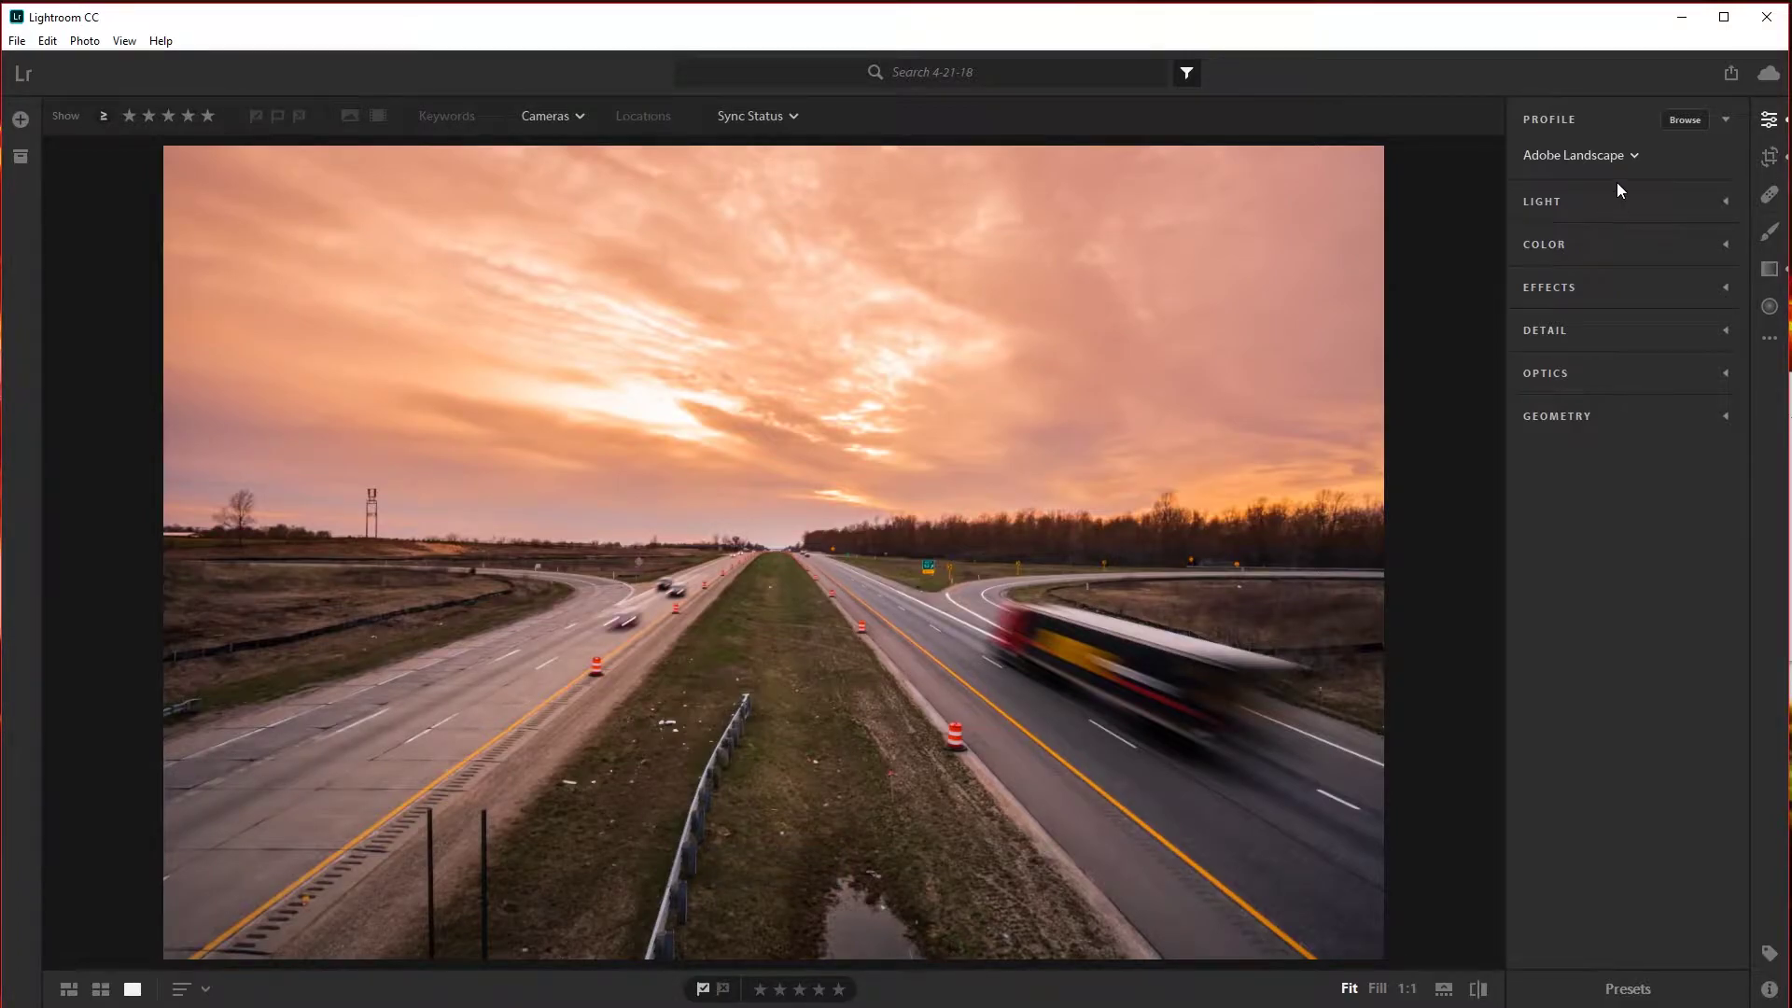
# Step: Paint a local adjustment with a size 1.0 brush along the horizon where the highway meets the sky
pyautogui.click(1770, 269)
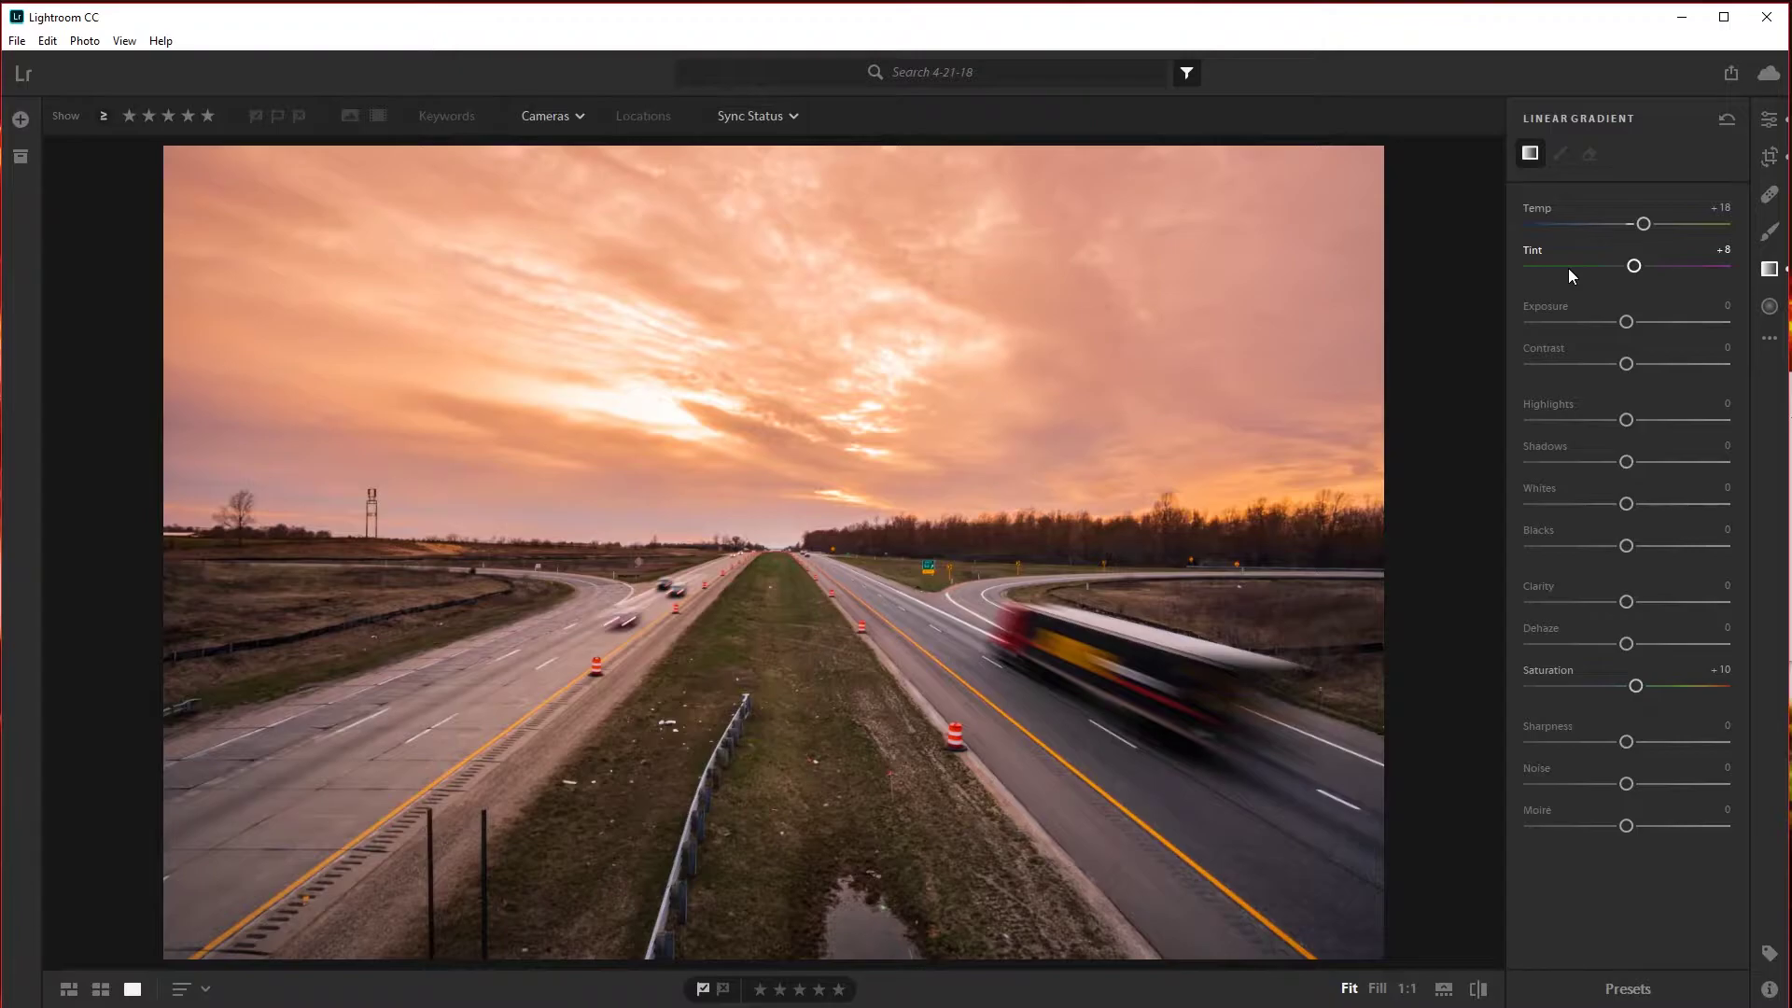
pyautogui.click(1770, 232)
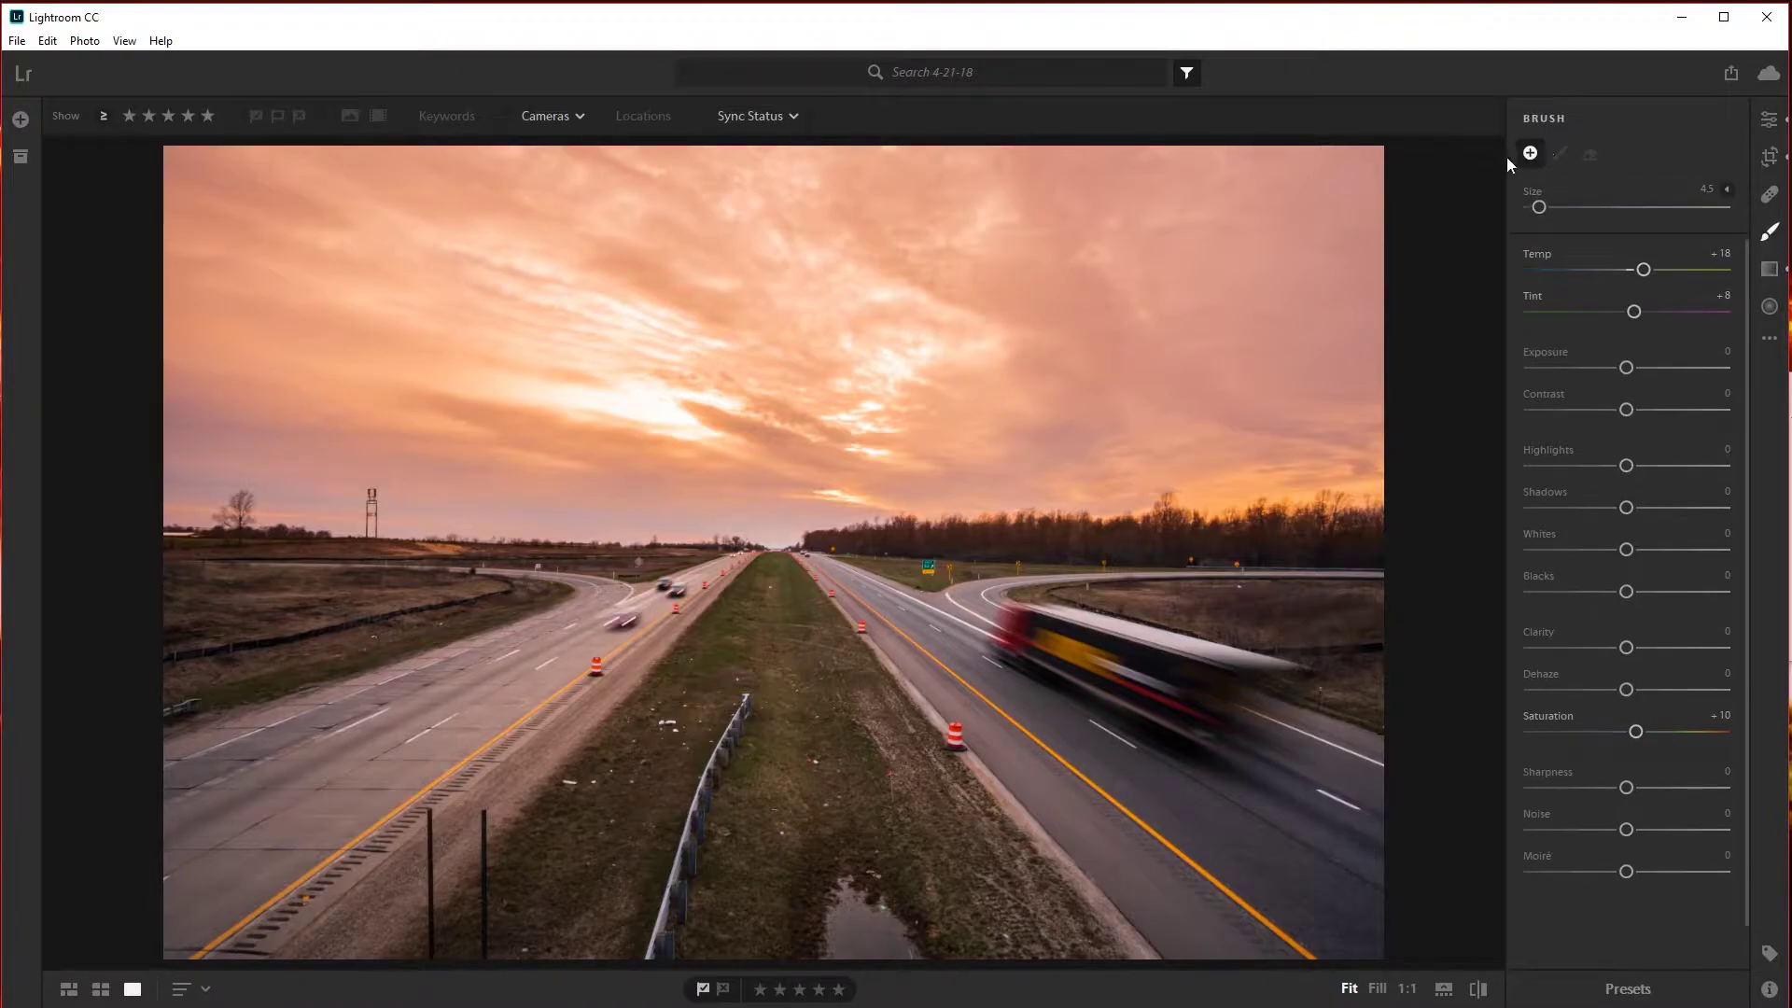
pyautogui.press('[')
pyautogui.press('[')
pyautogui.press('[')
pyautogui.click(770, 545)
pyautogui.moveTo(736, 540); pyautogui.dragTo(824, 539)
# Step: Set the horizon brush adjustment to Temp 28 and Tint 15, and compare the edit with the original
pyautogui.click(1639, 312)
pyautogui.moveTo(1644, 268); pyautogui.dragTo(1643, 312)
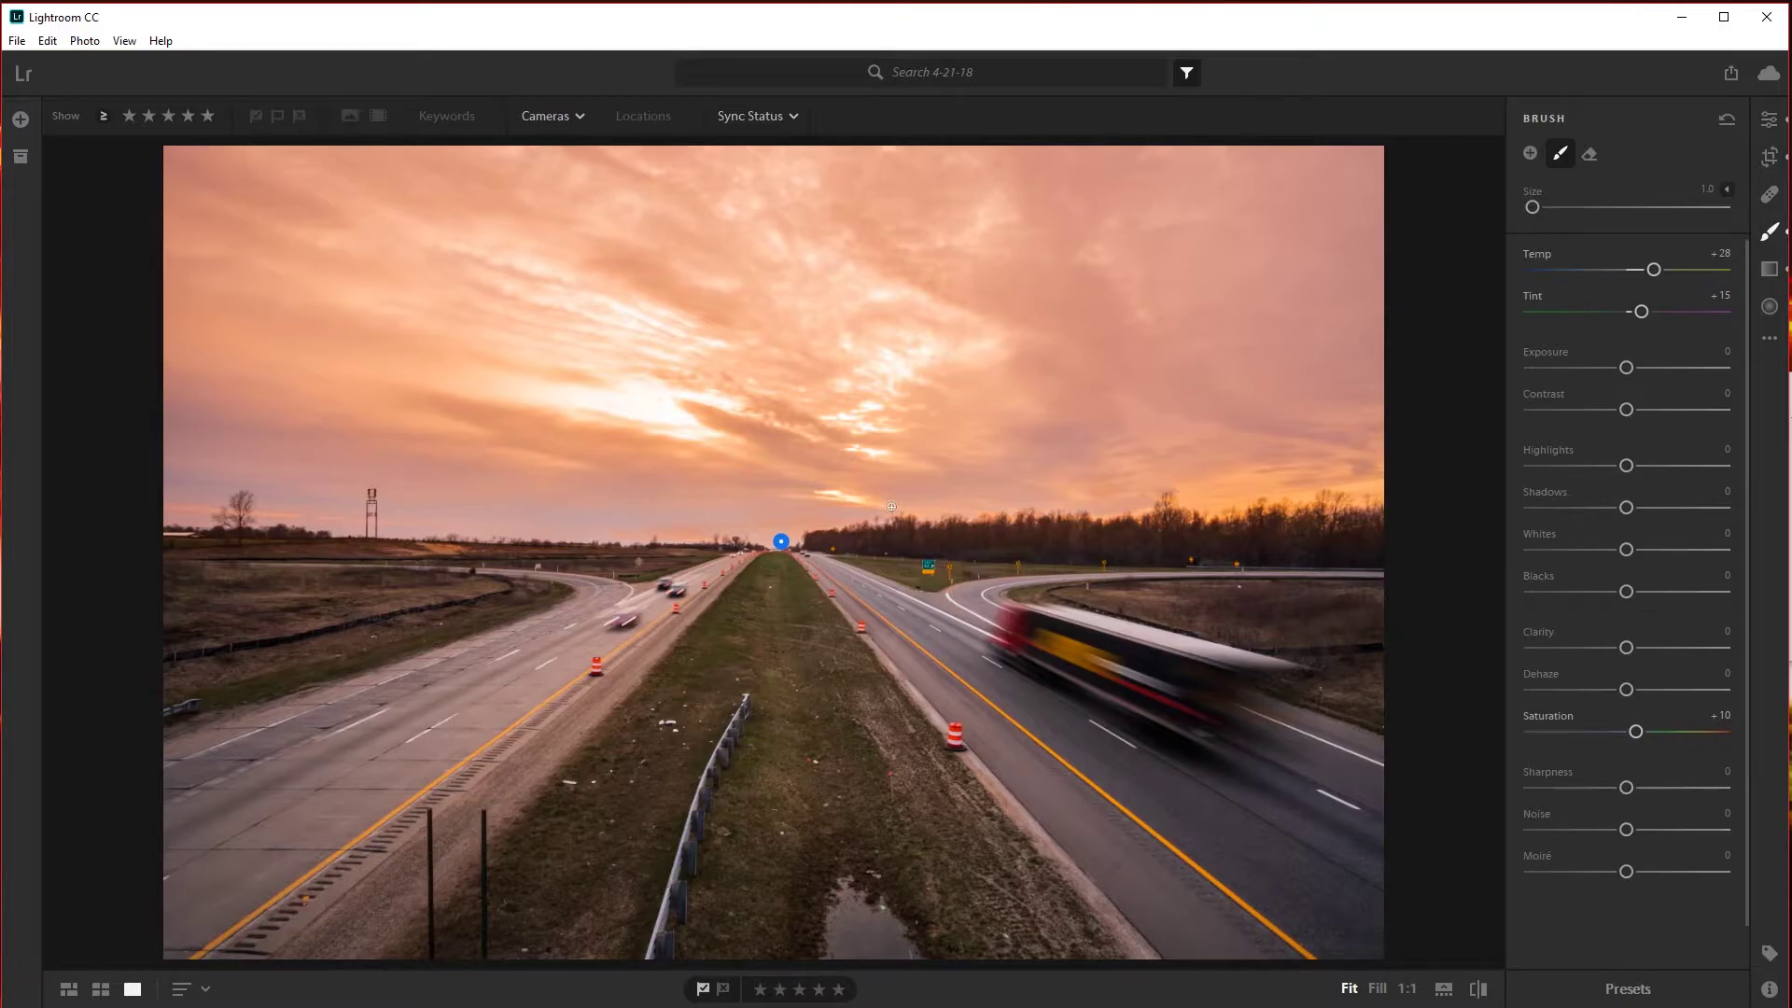
pyautogui.press('\\')
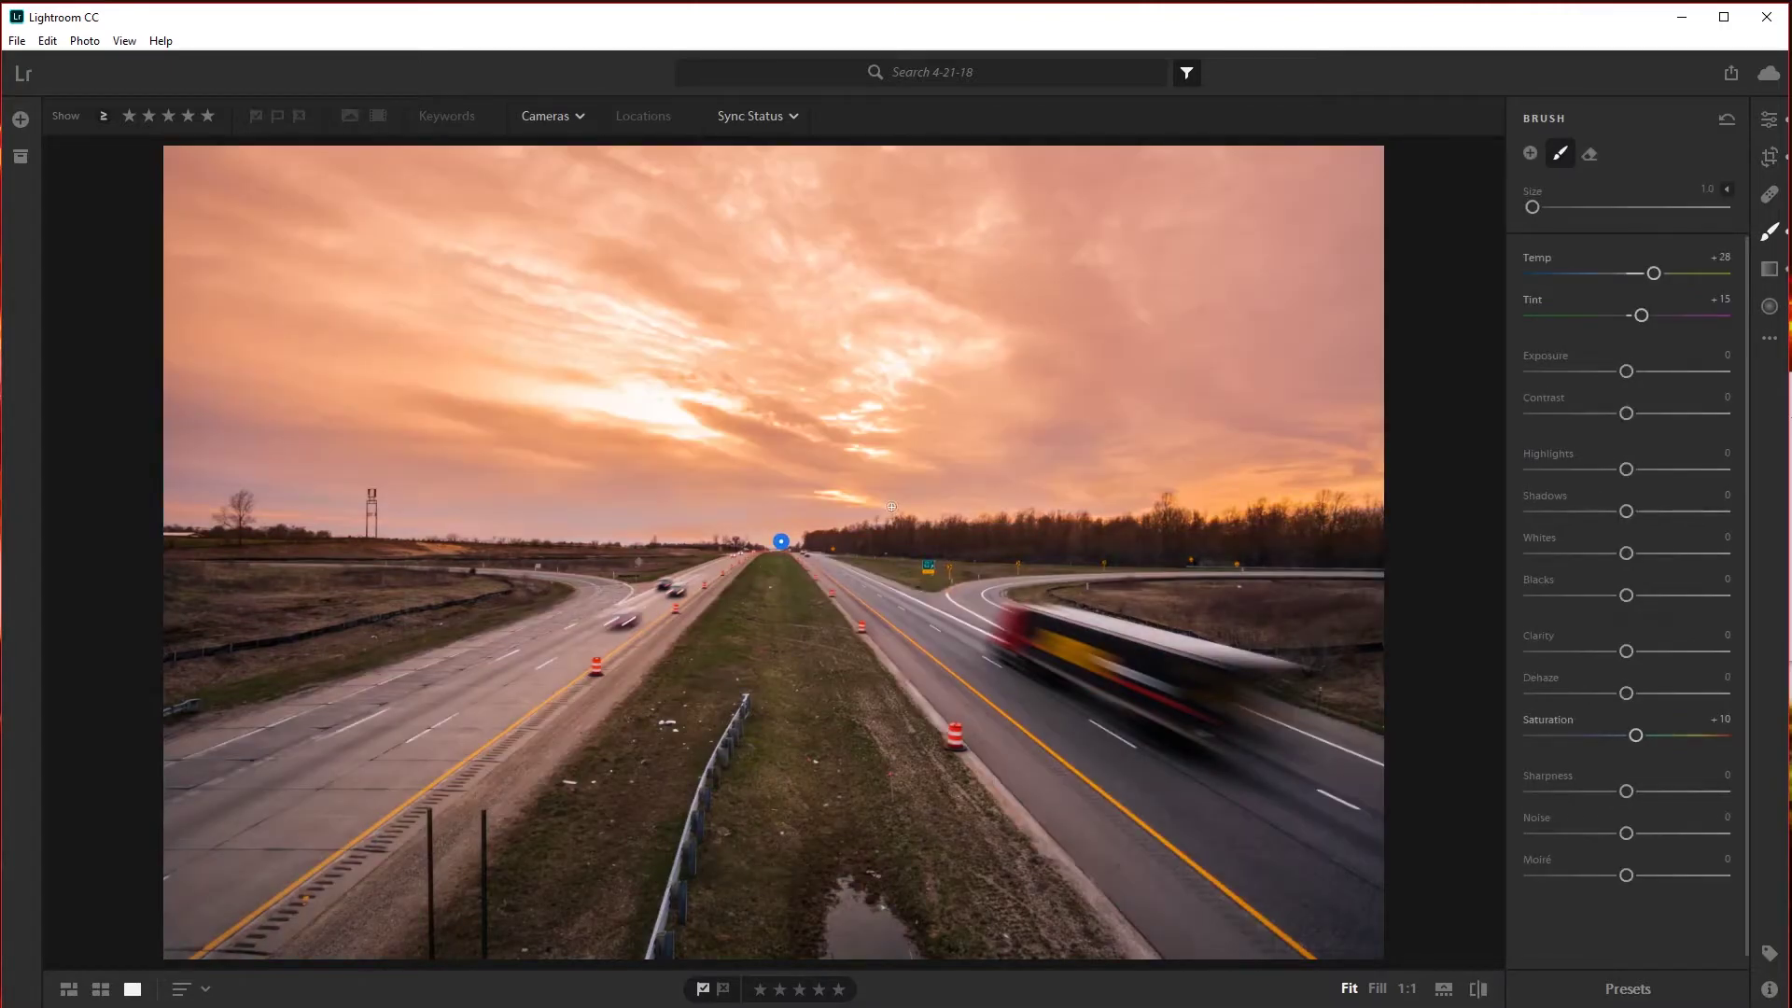